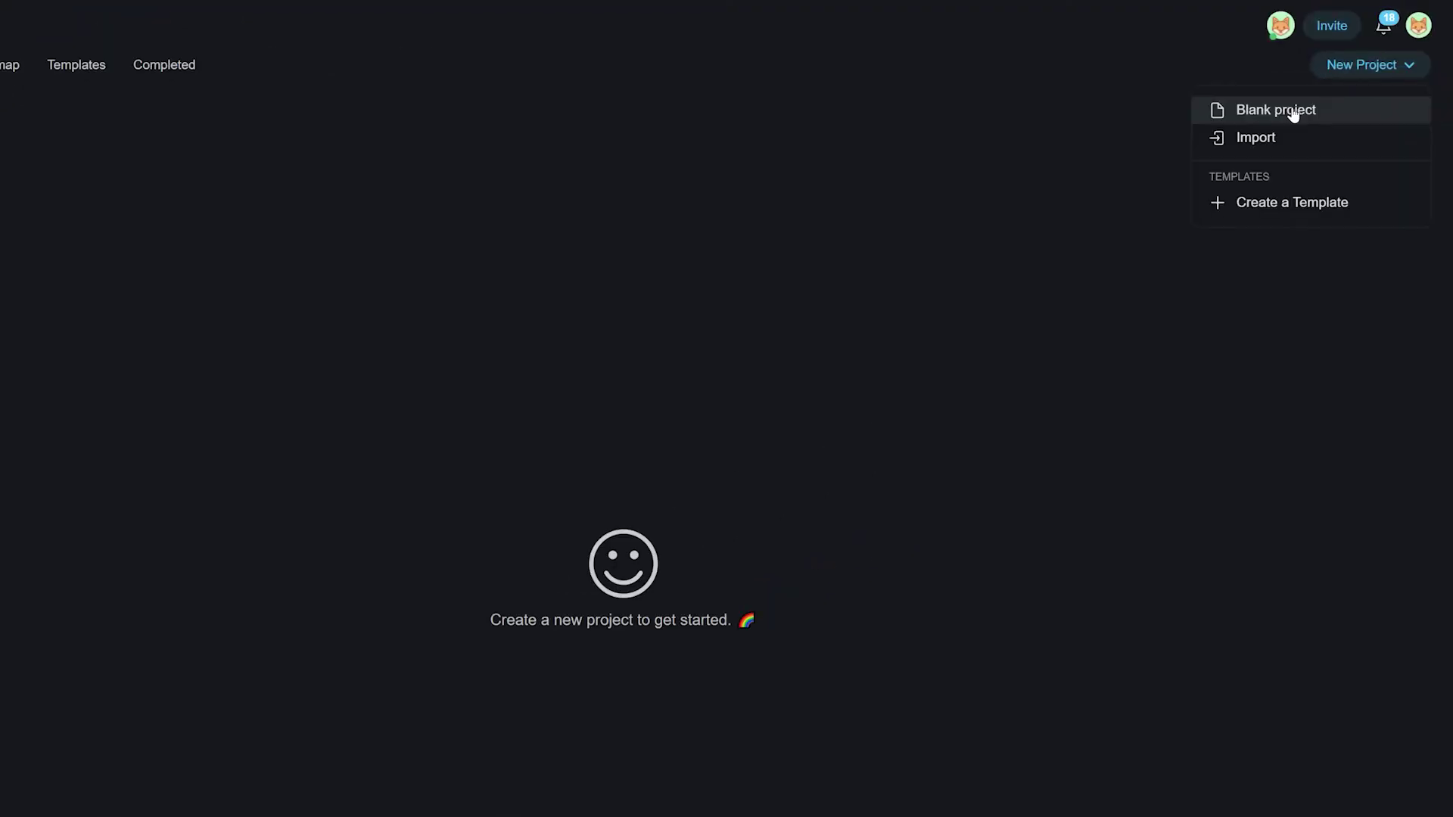
Create a blank Untitled project from the New Project dropdown in My Workspace.
click(1292, 111)
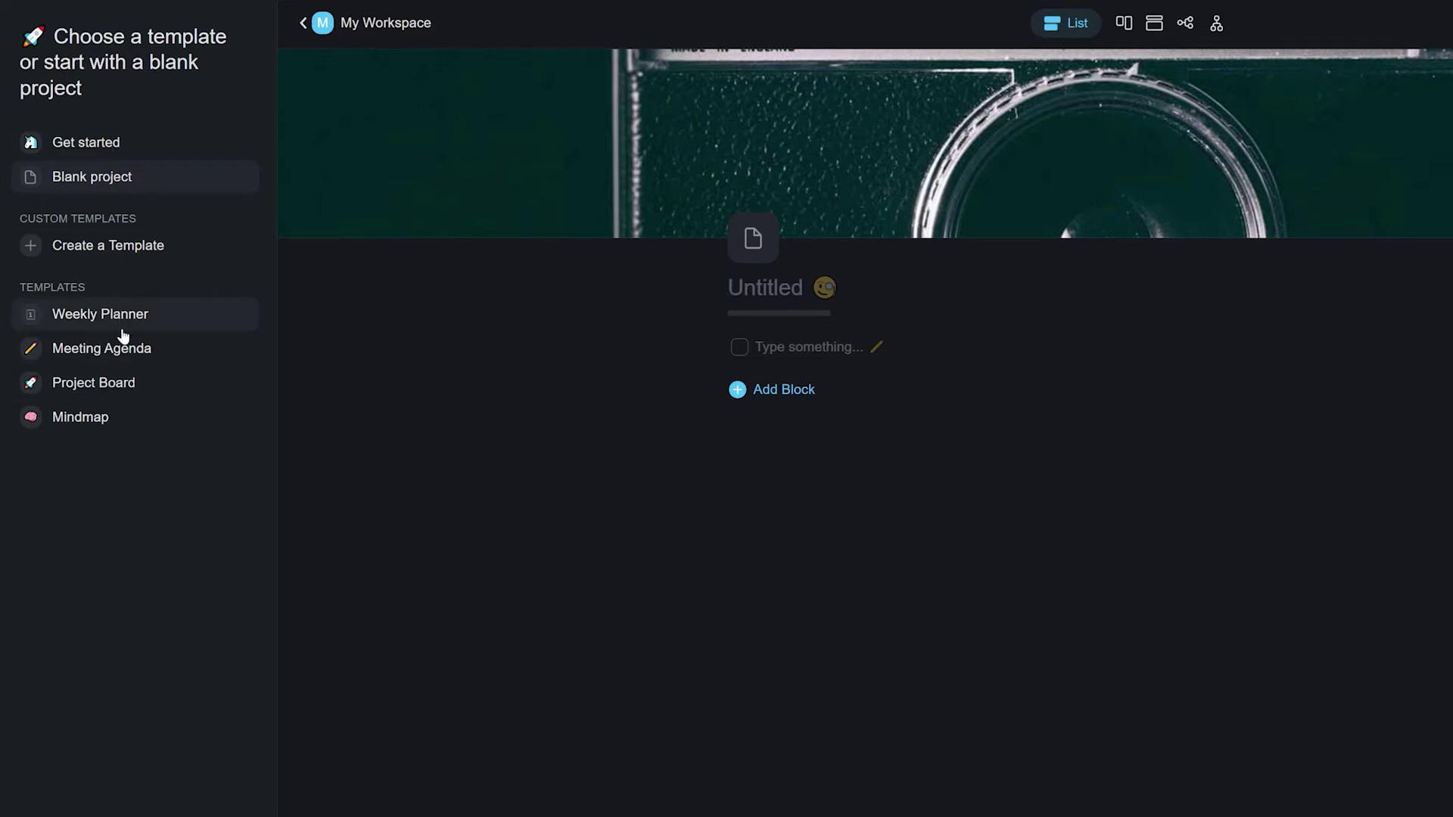
Preview the Get started, Weekly Planner, Meeting Agenda, Project Board and Mindmap templates in turn.
click(133, 142)
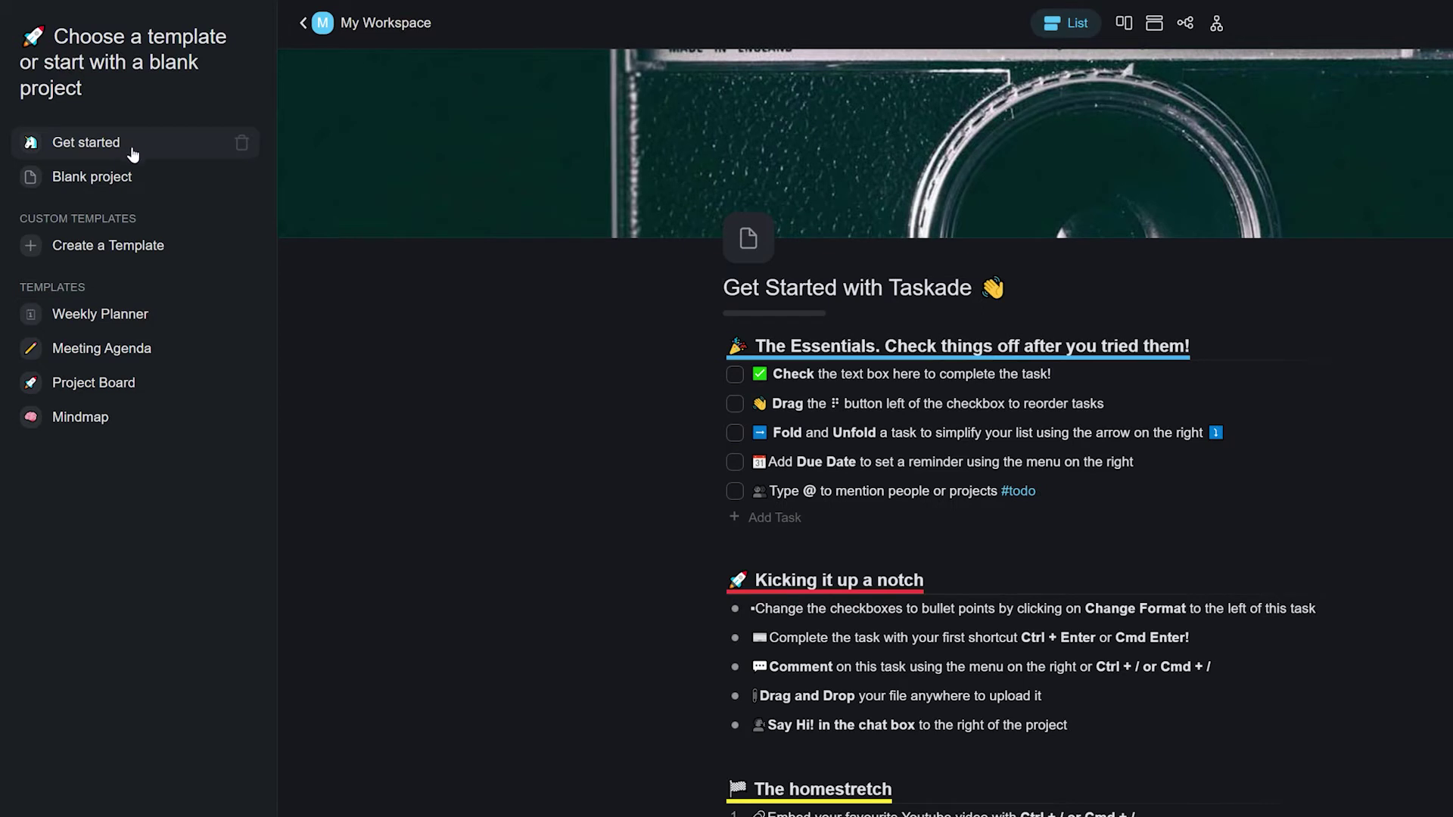
click(125, 315)
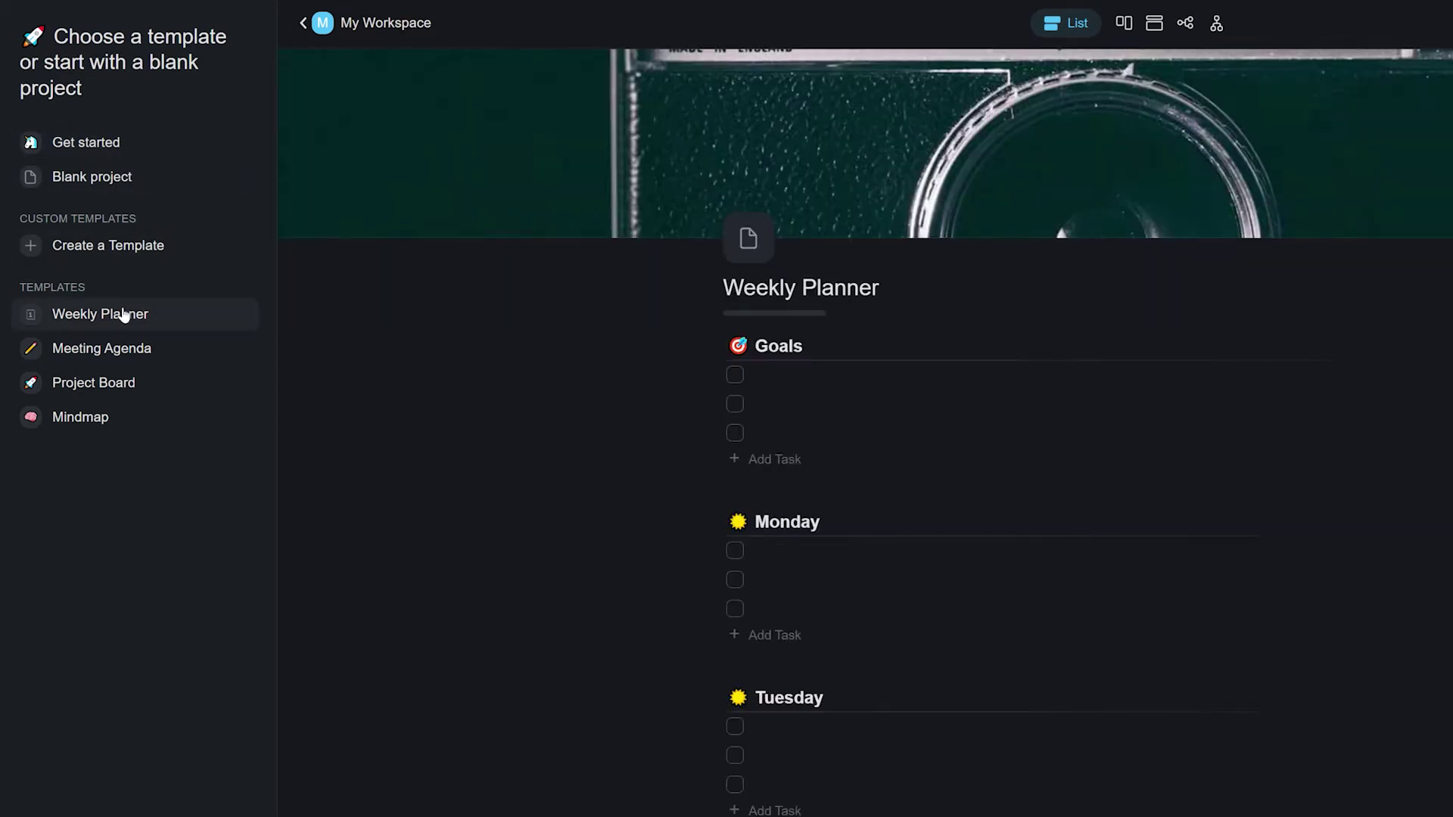
click(115, 349)
click(109, 387)
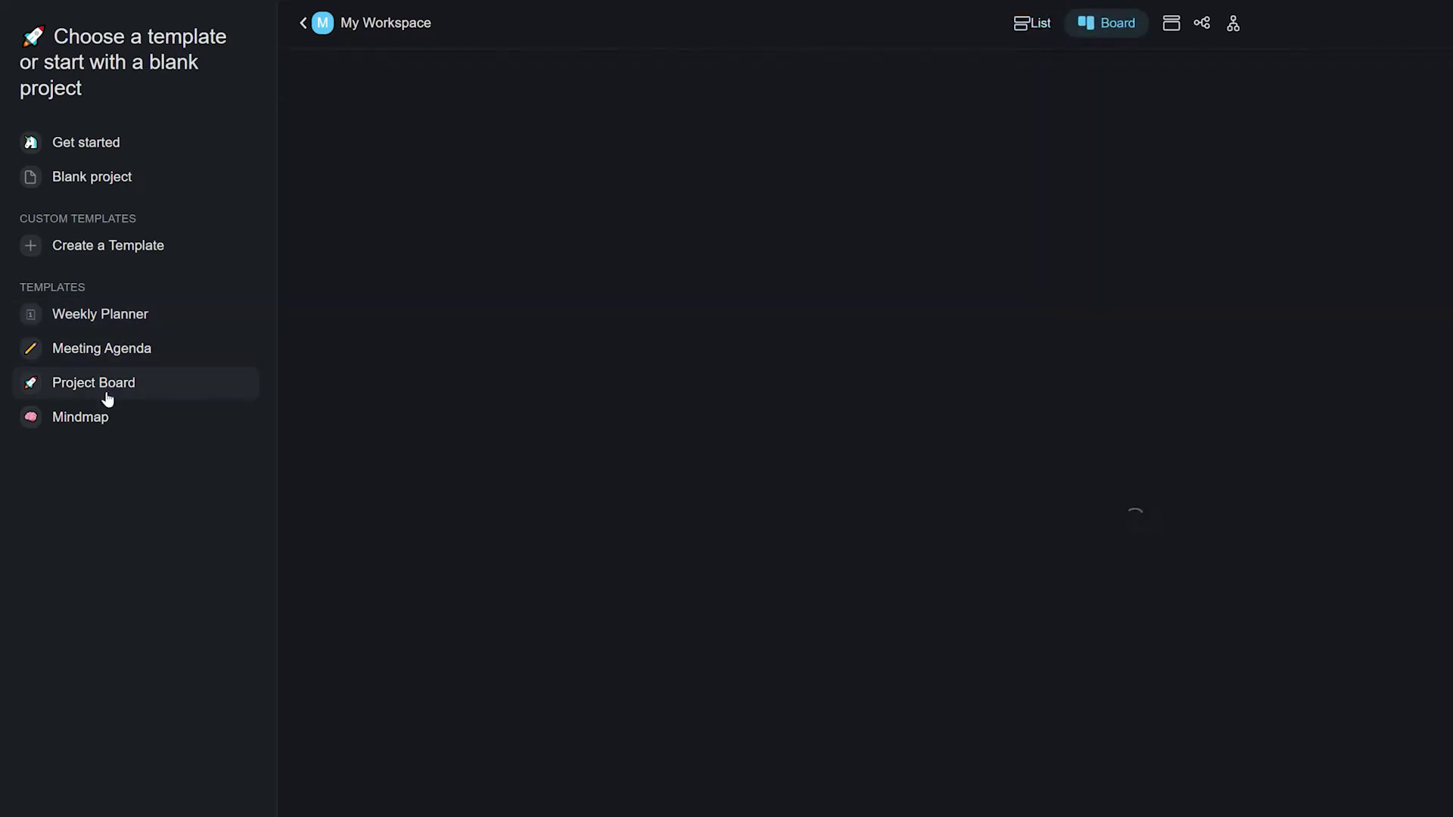
click(98, 420)
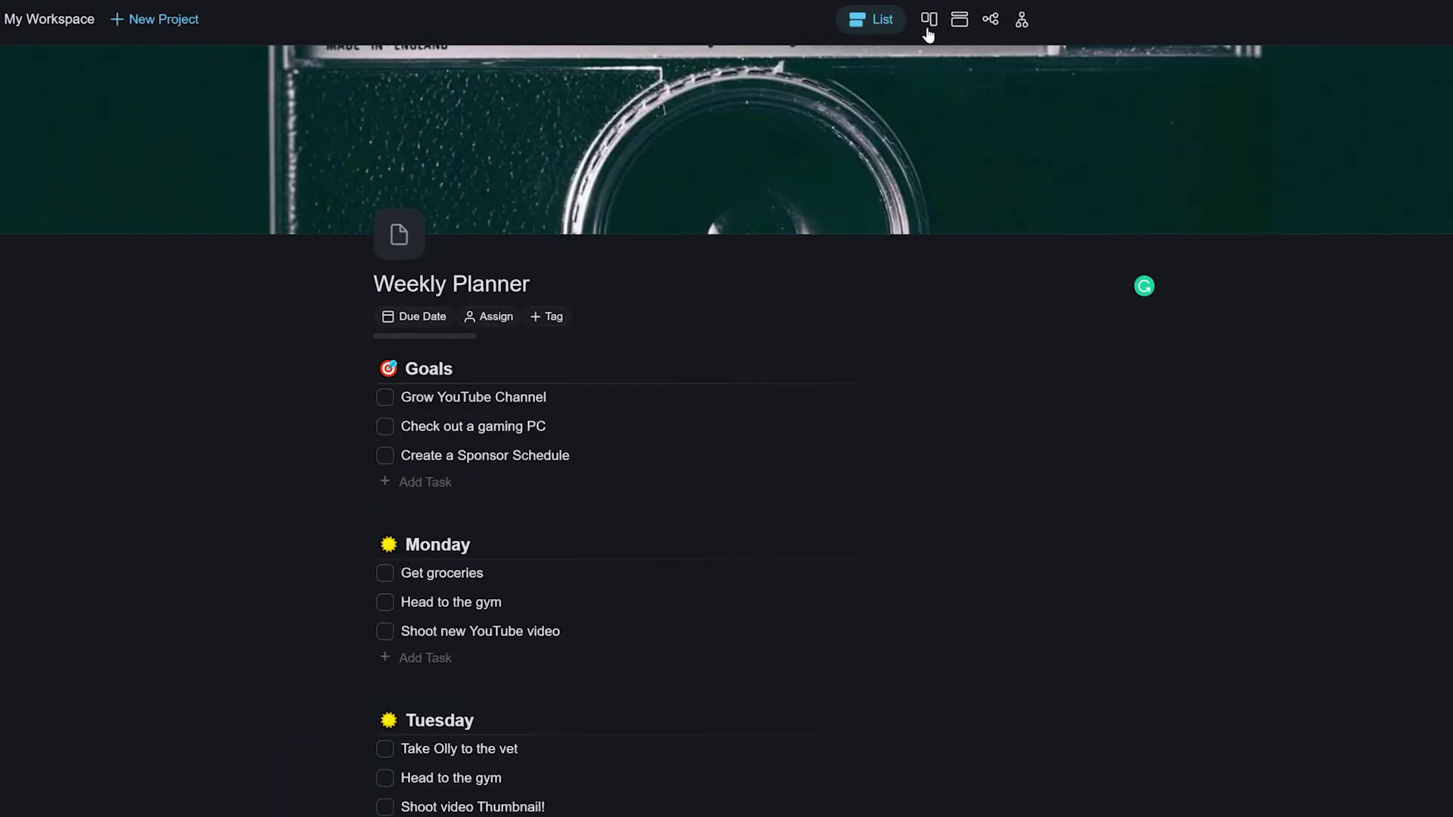
View the Weekly Planner as board columns and then as an action list.
click(935, 27)
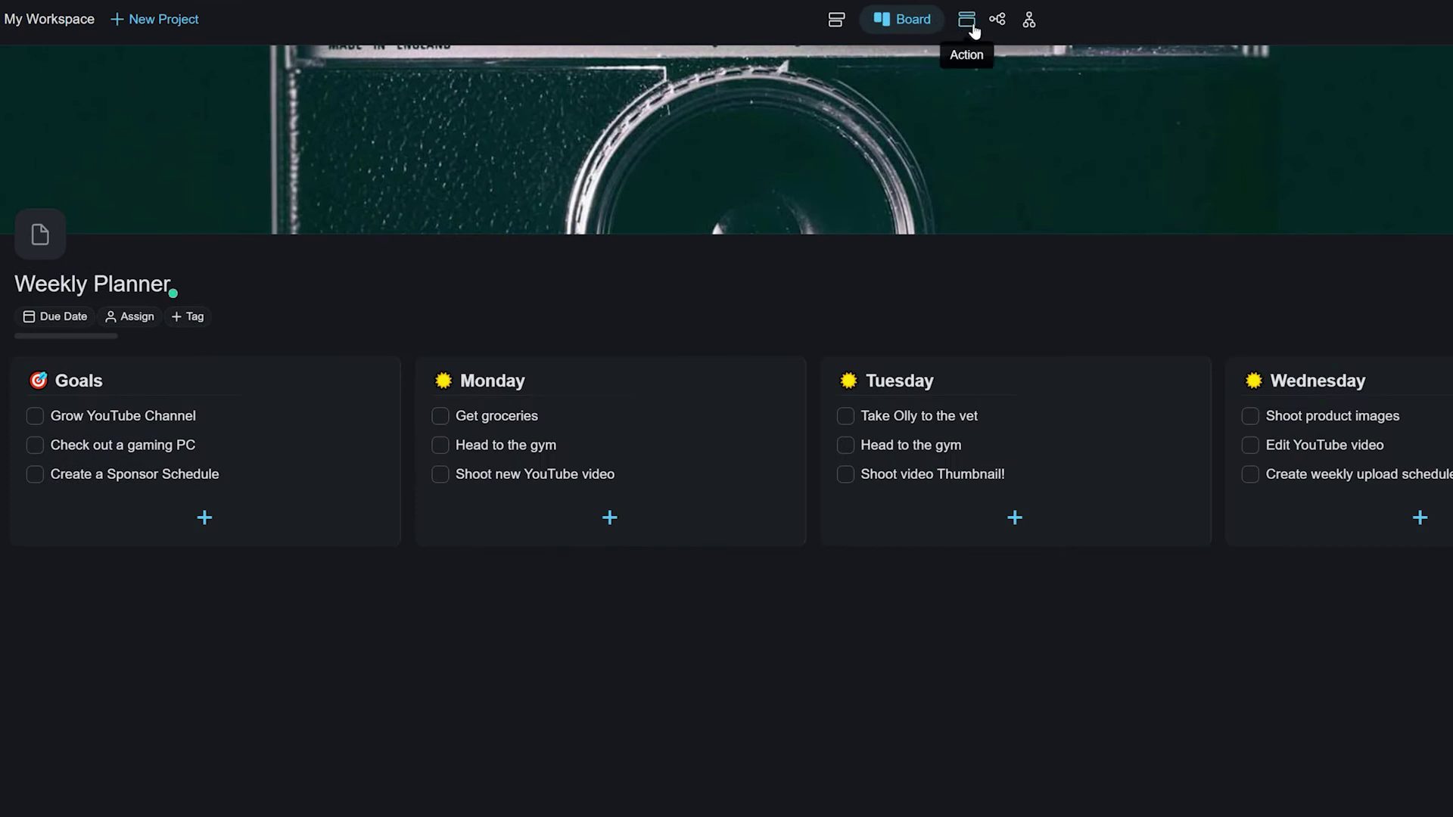
scroll(1041, 282, right, 10)
scroll(1043, 289, left, 8)
scroll(1043, 288, left, 4)
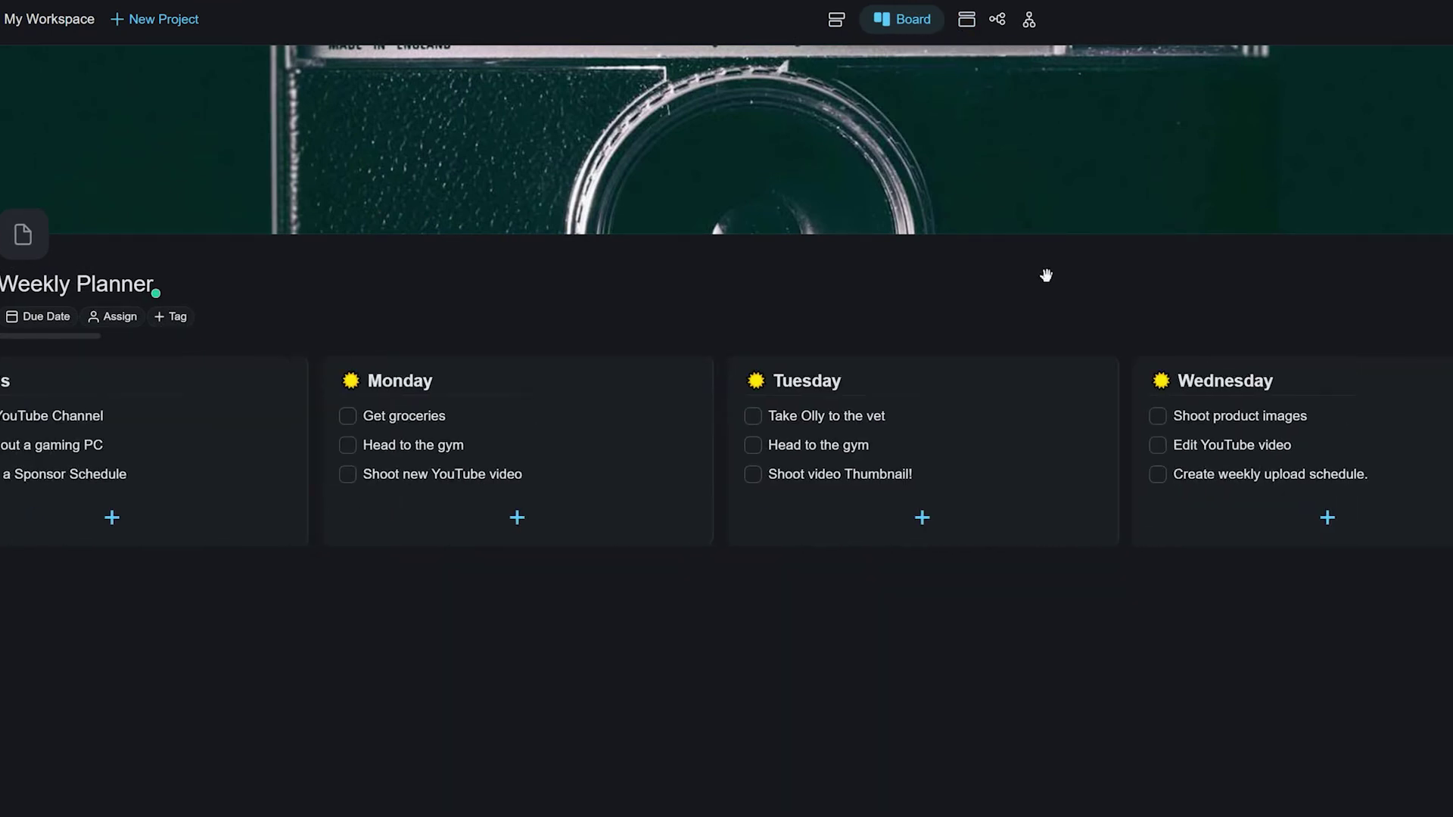
click(968, 22)
scroll(986, 363, down, 3)
scroll(986, 363, up, 3)
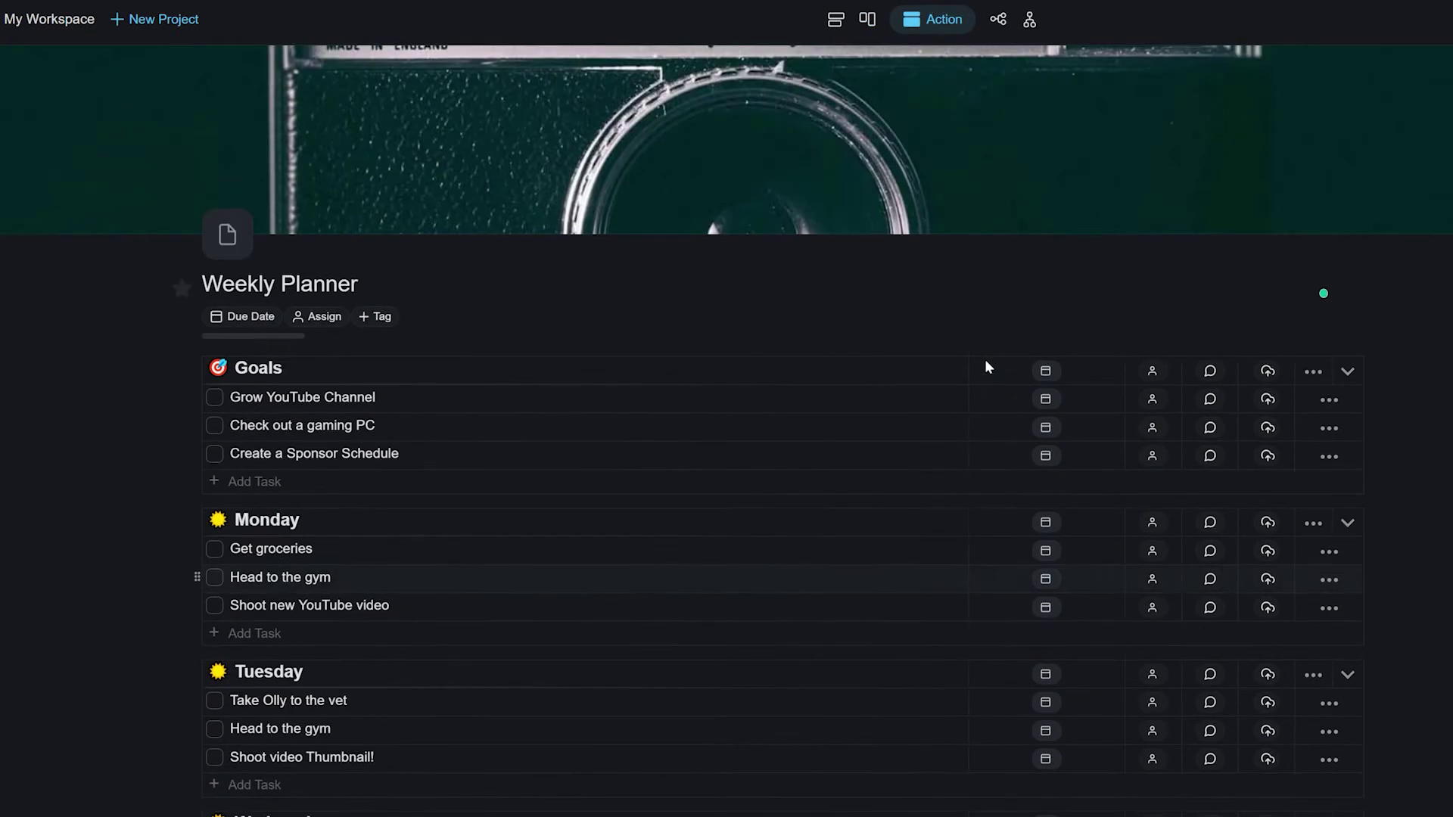
Check the mind map and org chart views, then make List the default view.
click(998, 19)
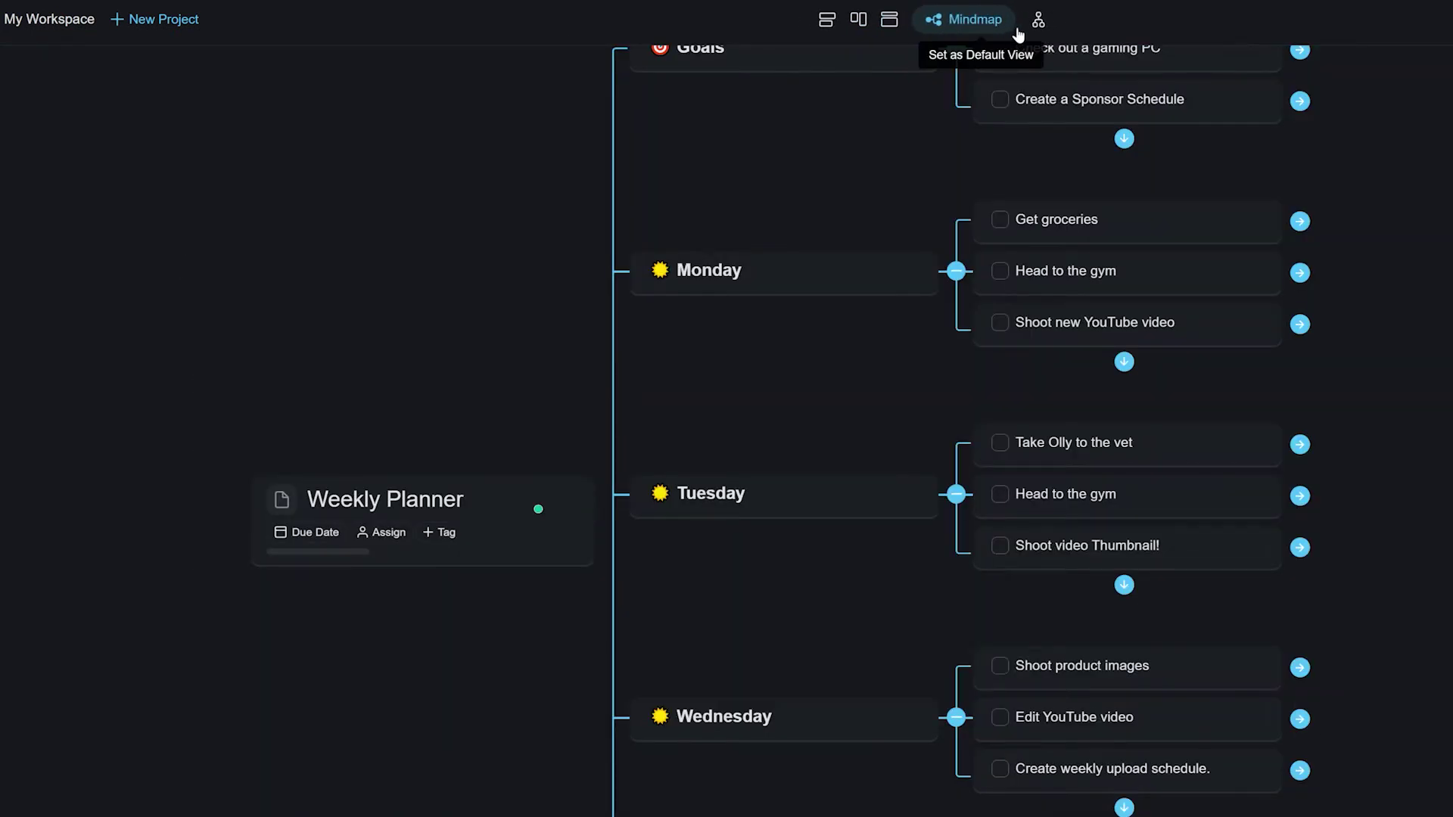
click(1038, 23)
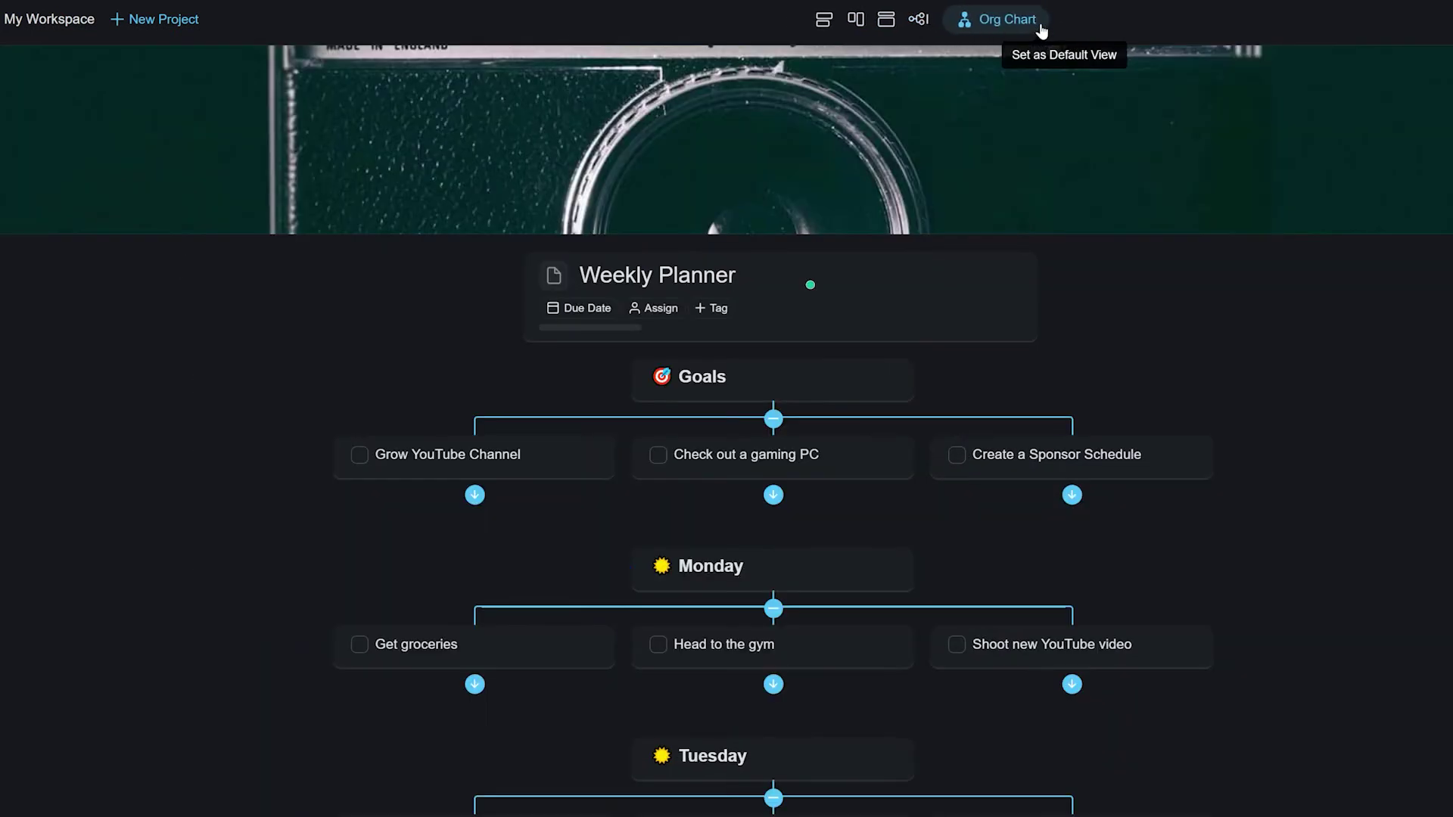
click(827, 22)
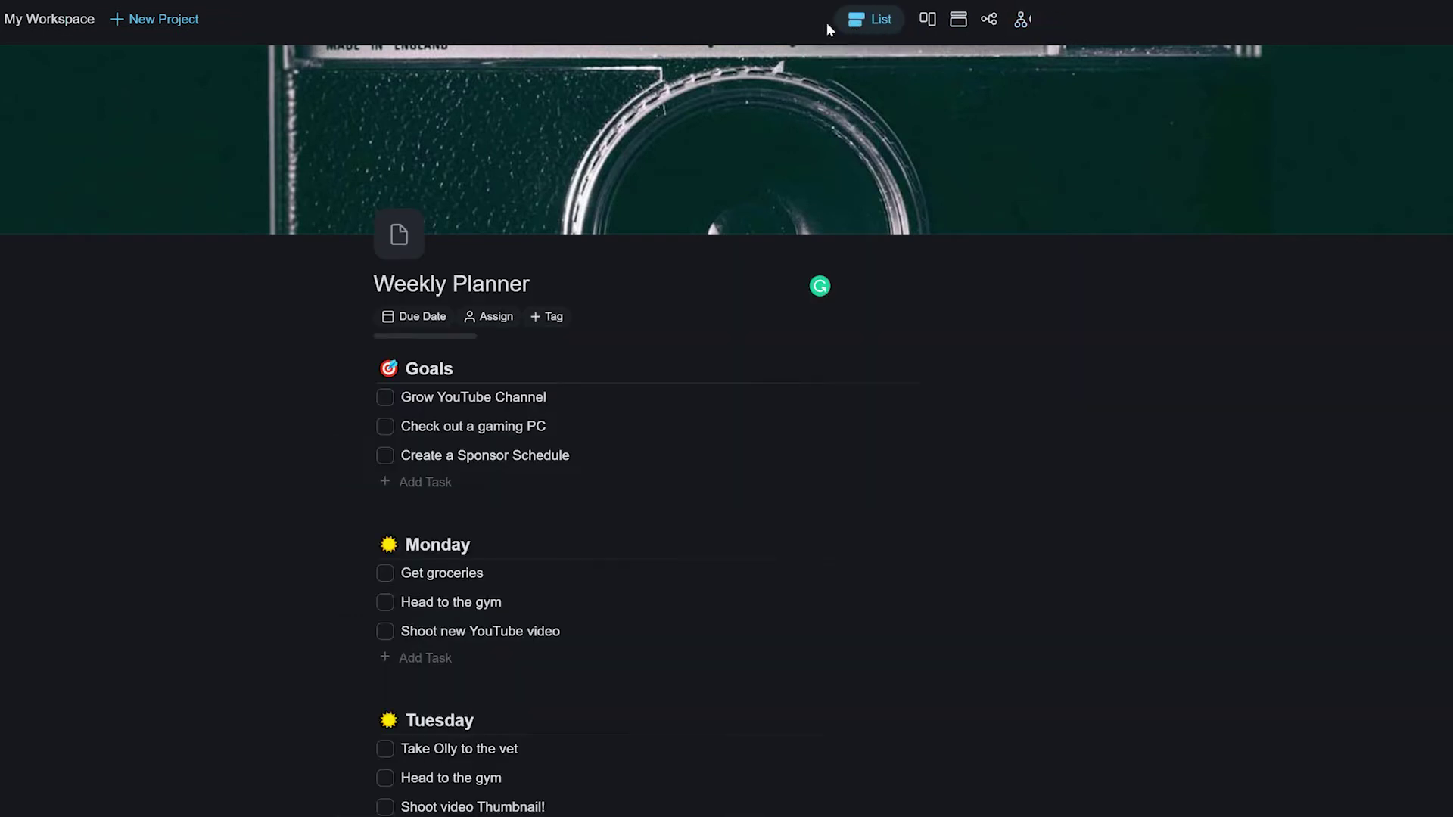
click(880, 23)
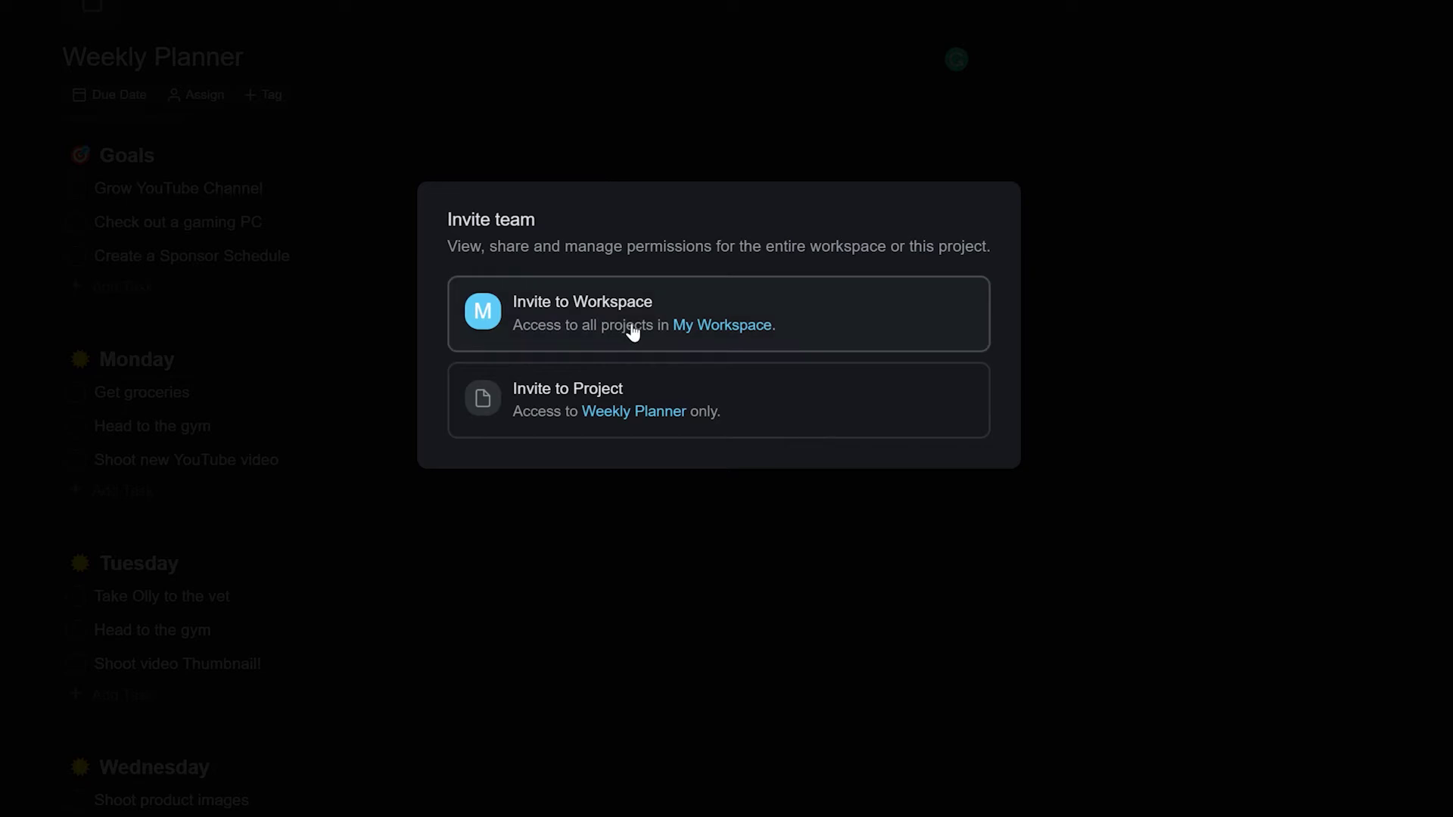
Invite a collaborator to the Weekly Planner project by username with the Editor role.
click(660, 394)
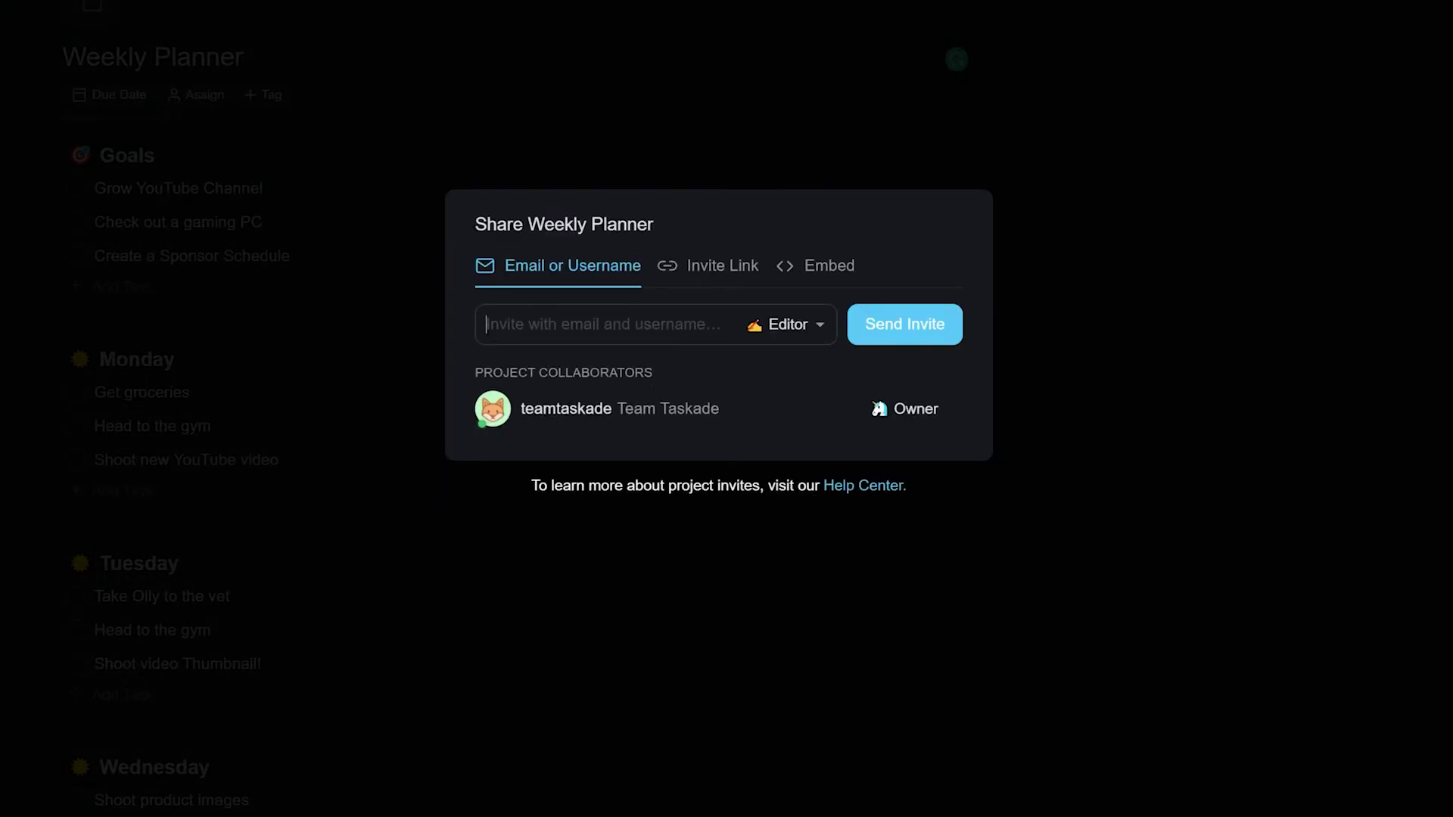
text(anubh)
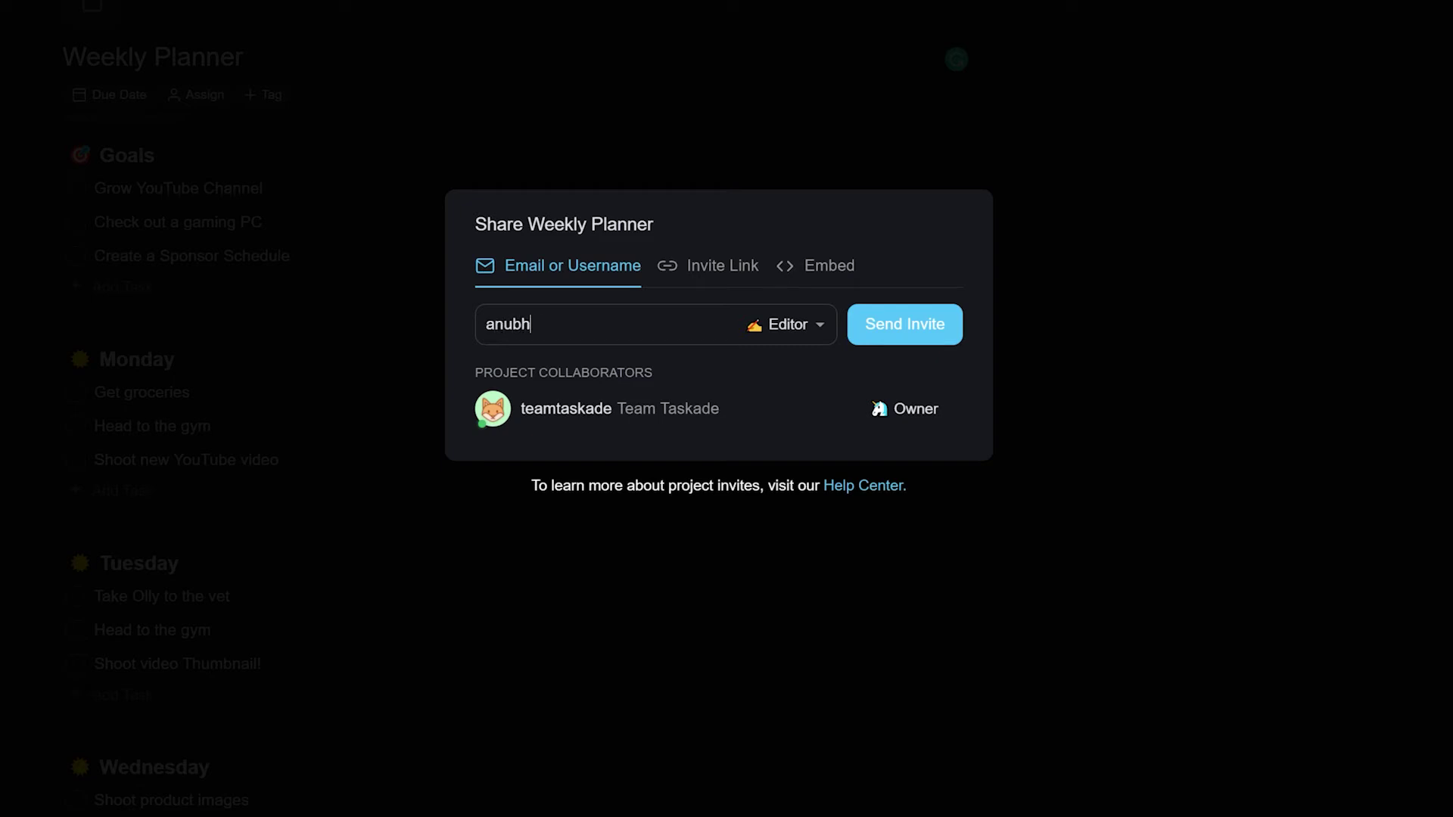
key(Return)
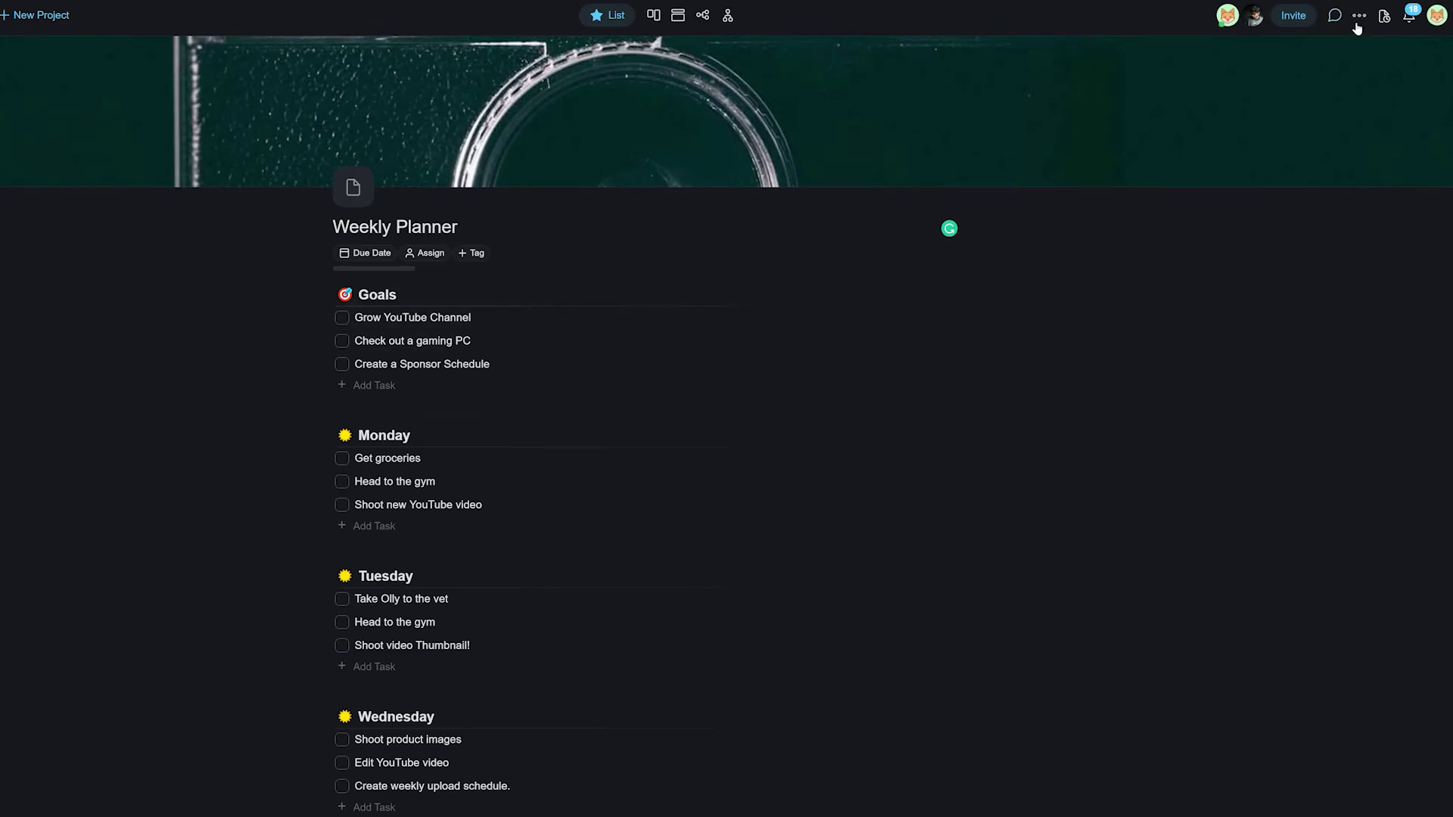
Send a chat message beginning 'Chat when you want to, and hide it while writing', then close chat.
click(1343, 24)
text(Chat when you want t)
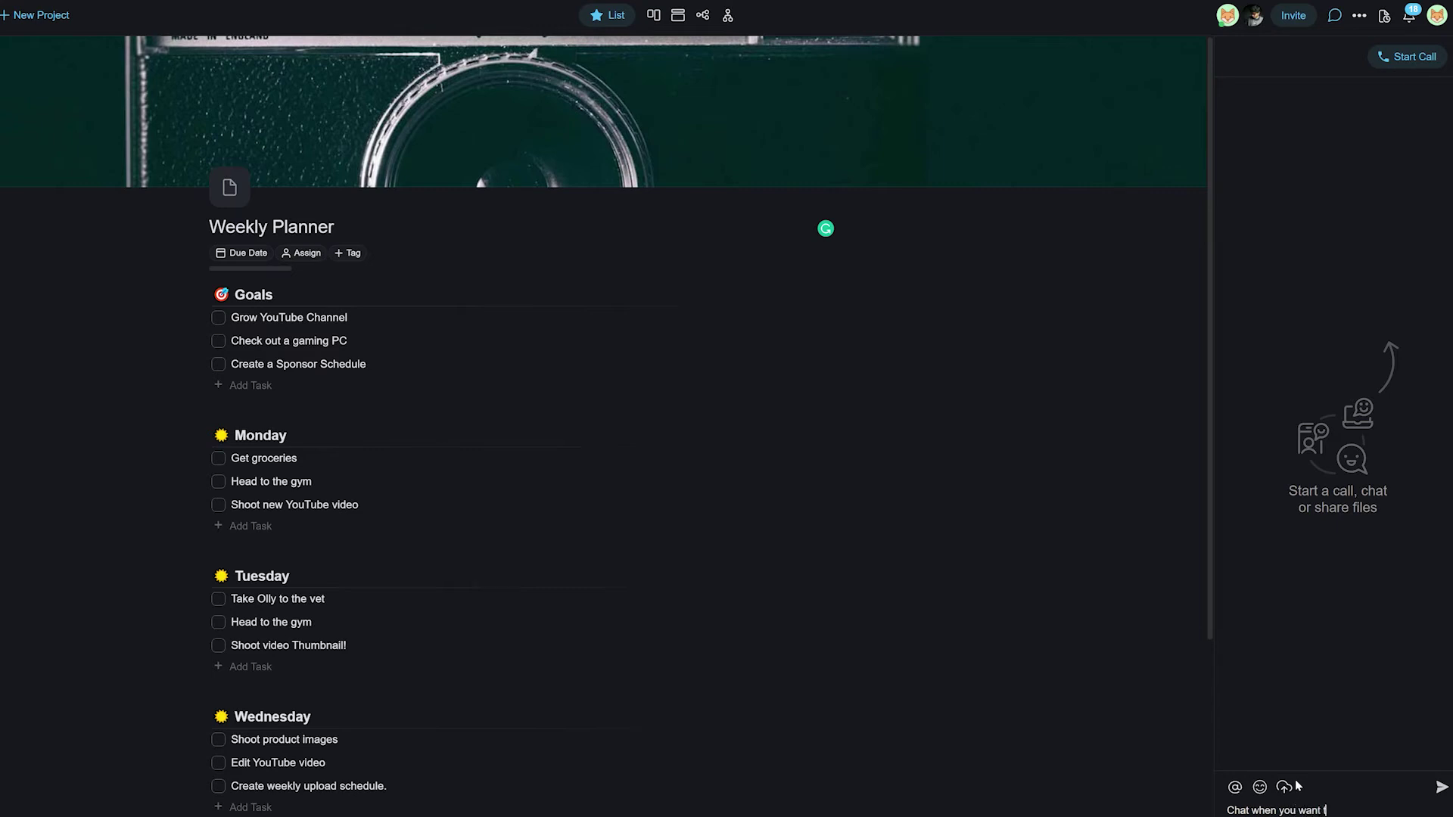
text(o, and hide it while writing to improve focus!)
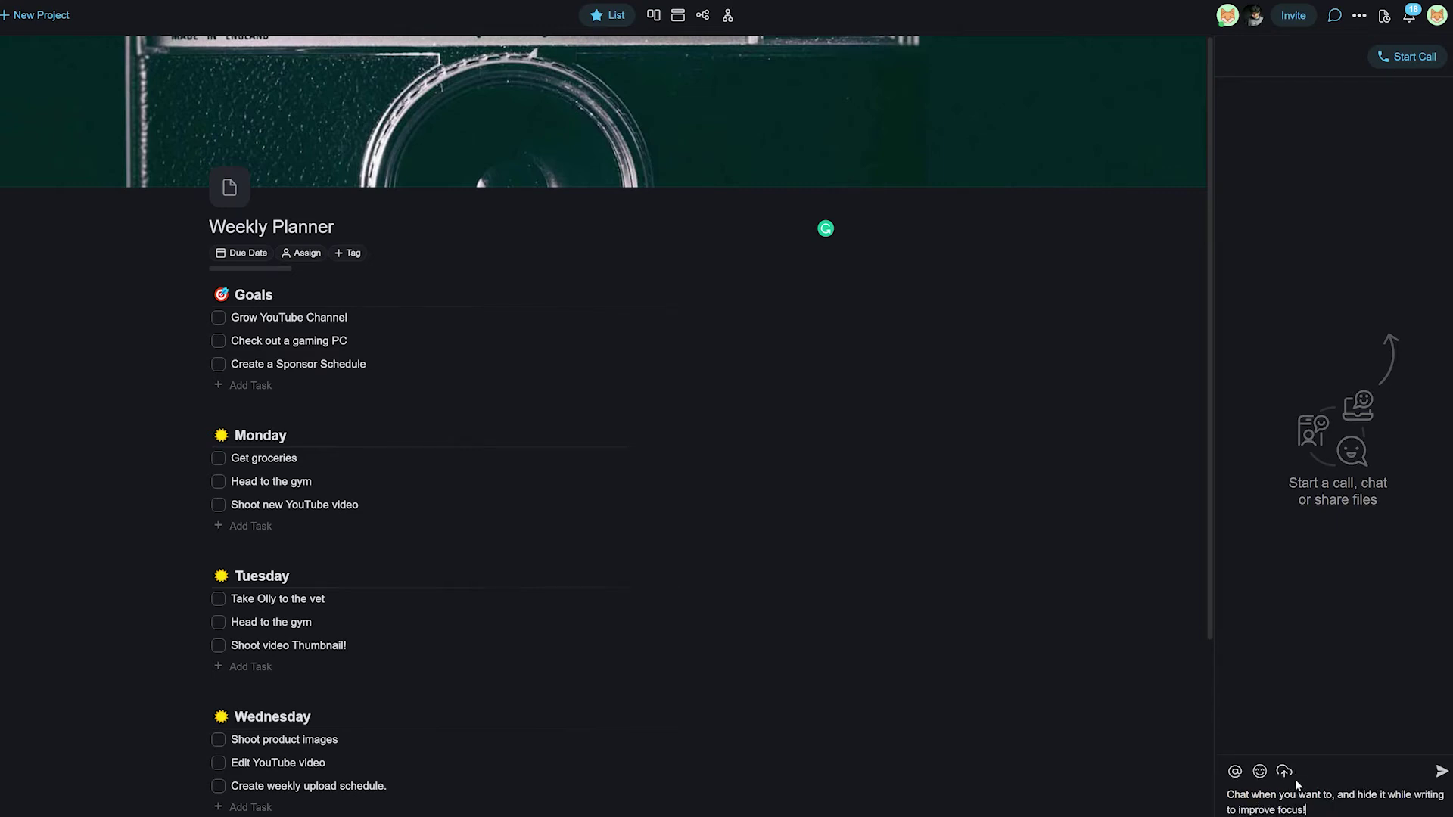
key(Return)
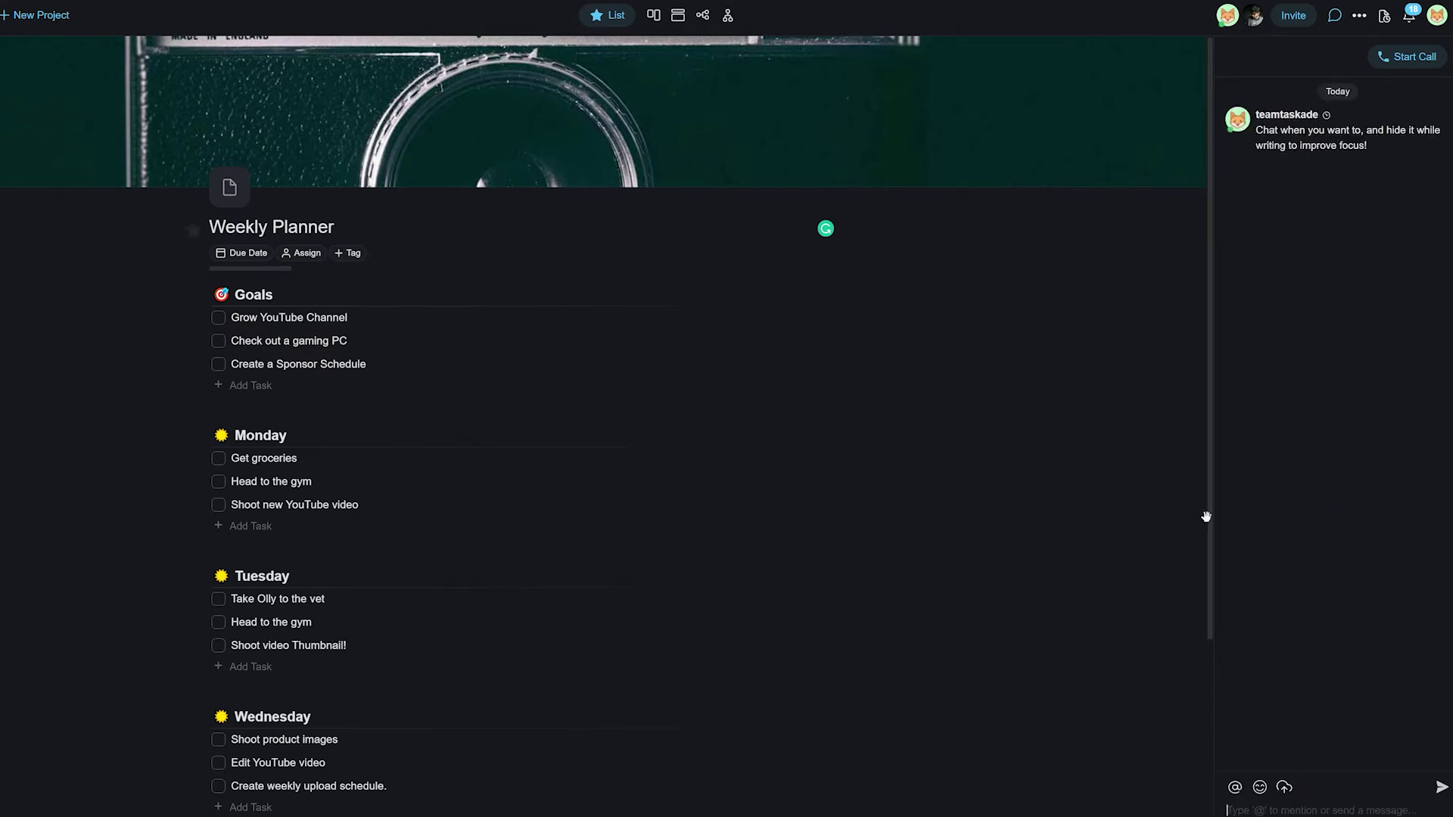
click(1334, 16)
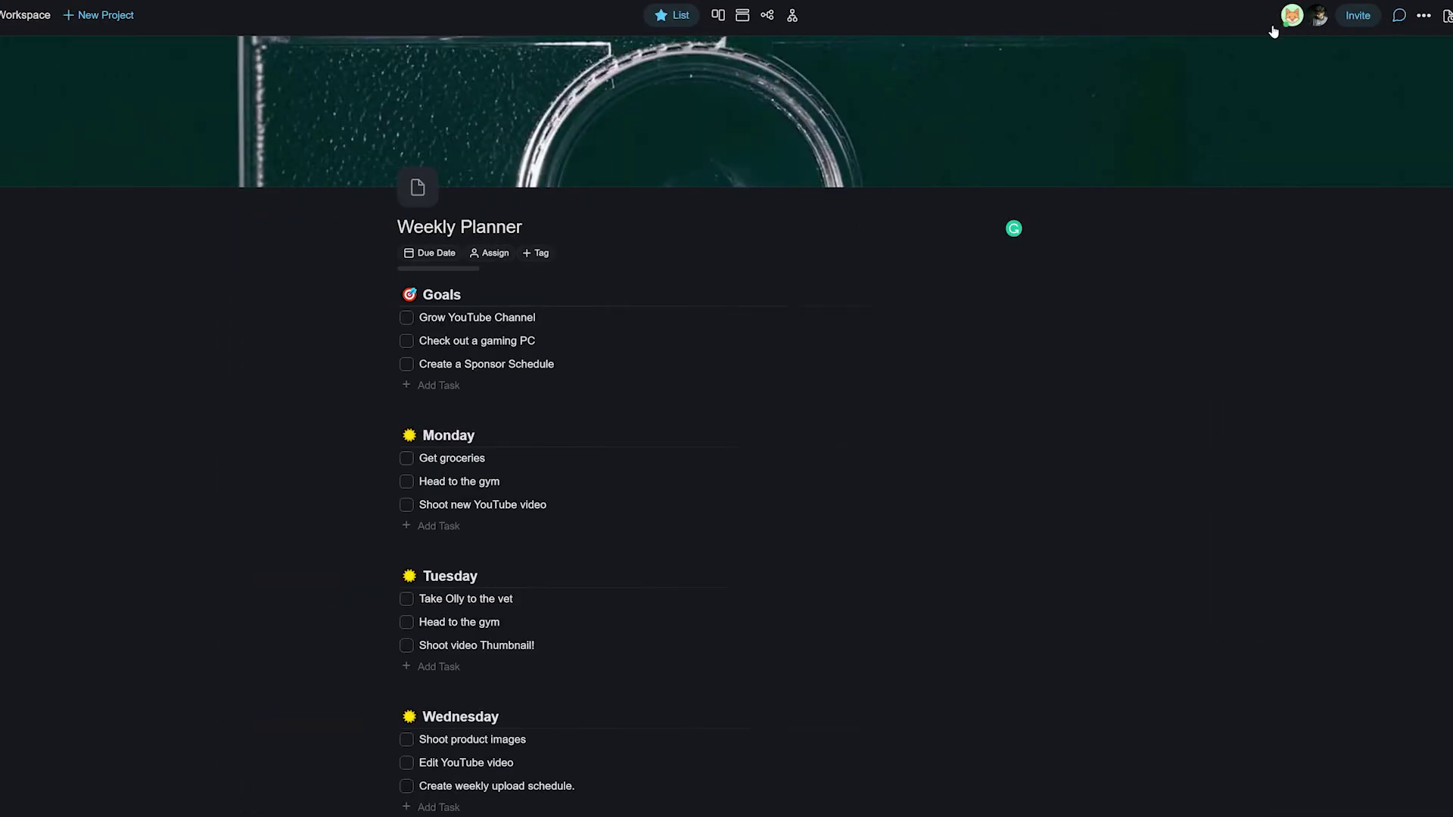
click(1423, 15)
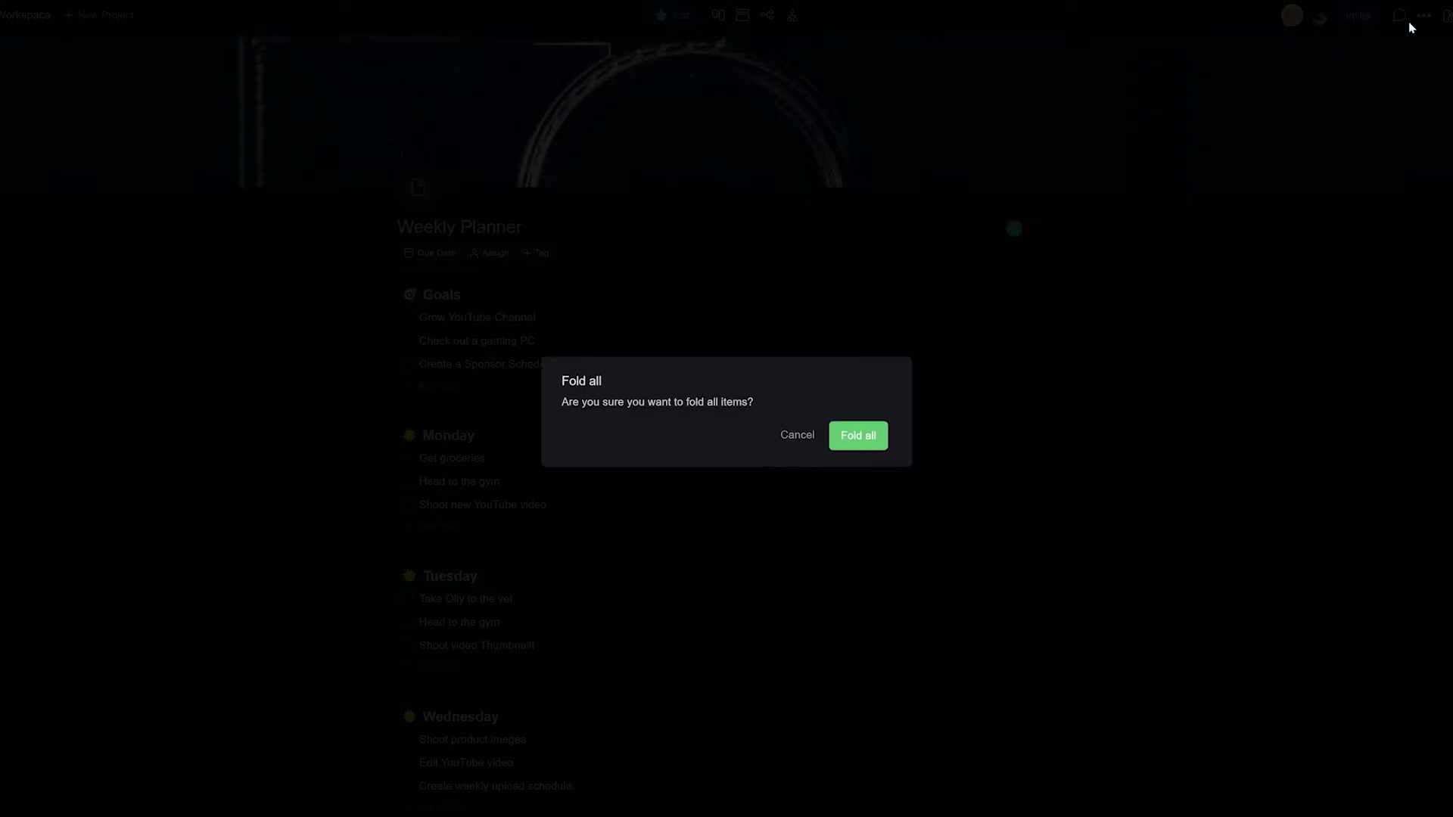
click(884, 431)
click(1421, 17)
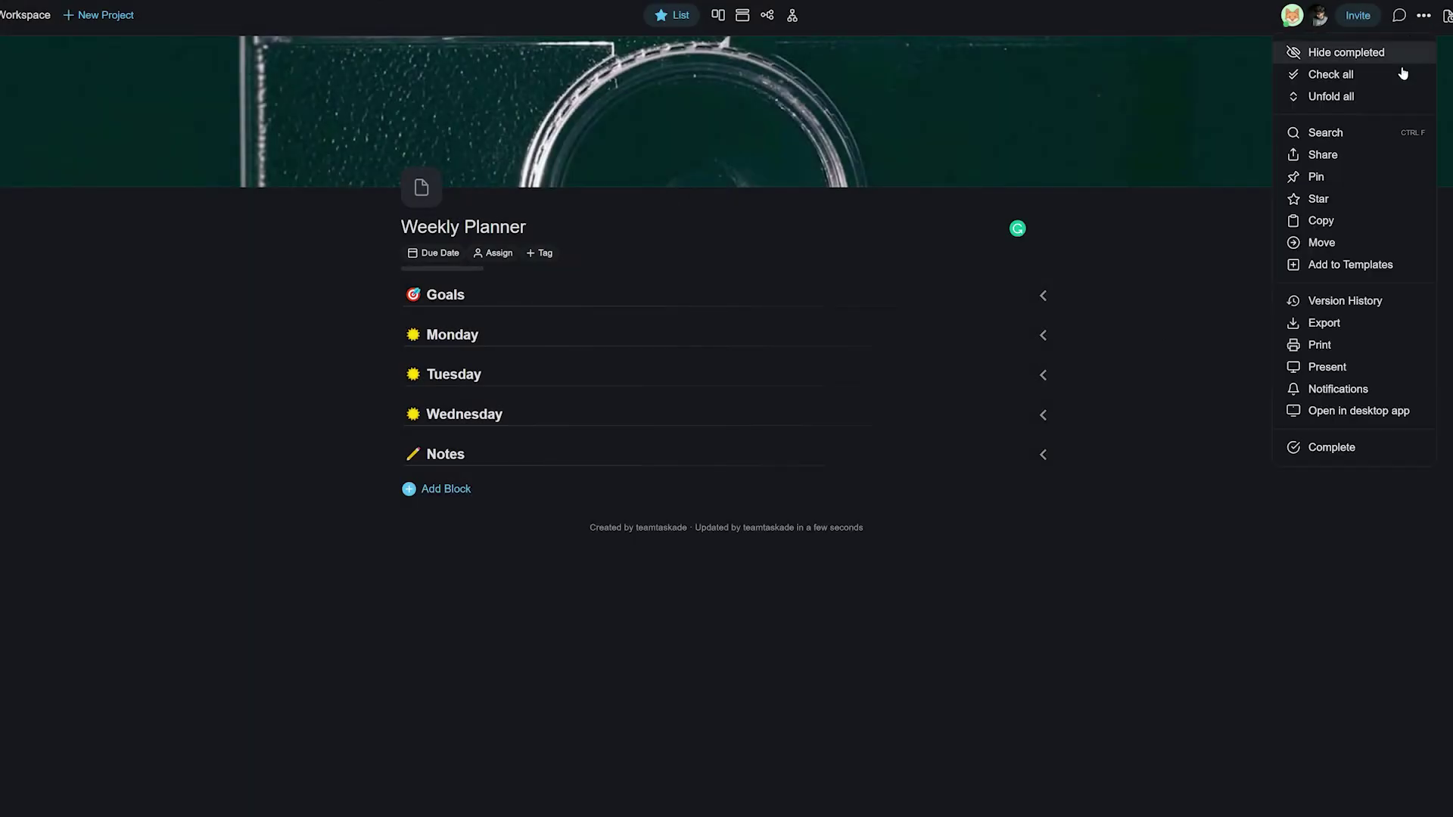
click(1335, 97)
click(855, 435)
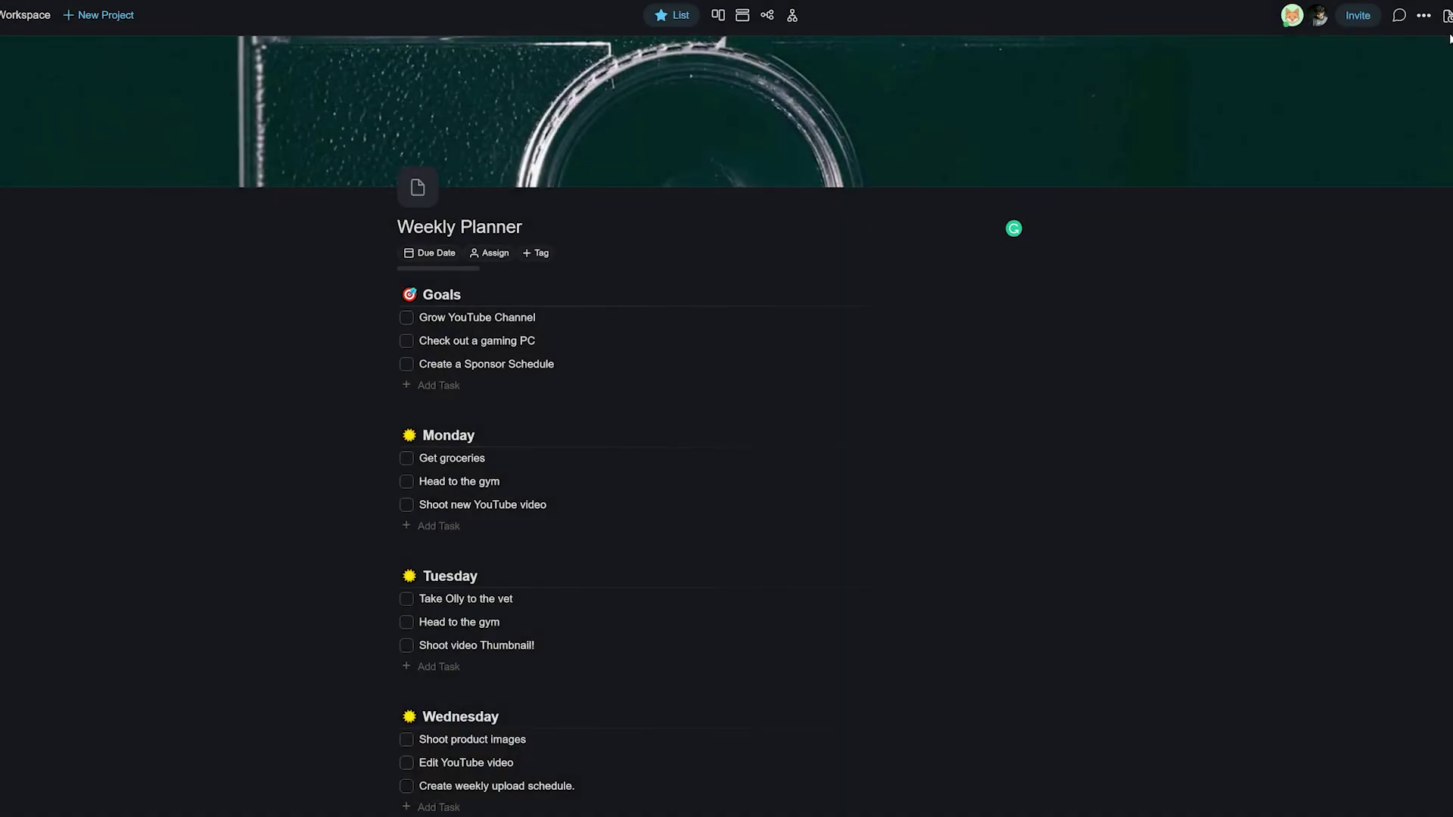
click(1448, 18)
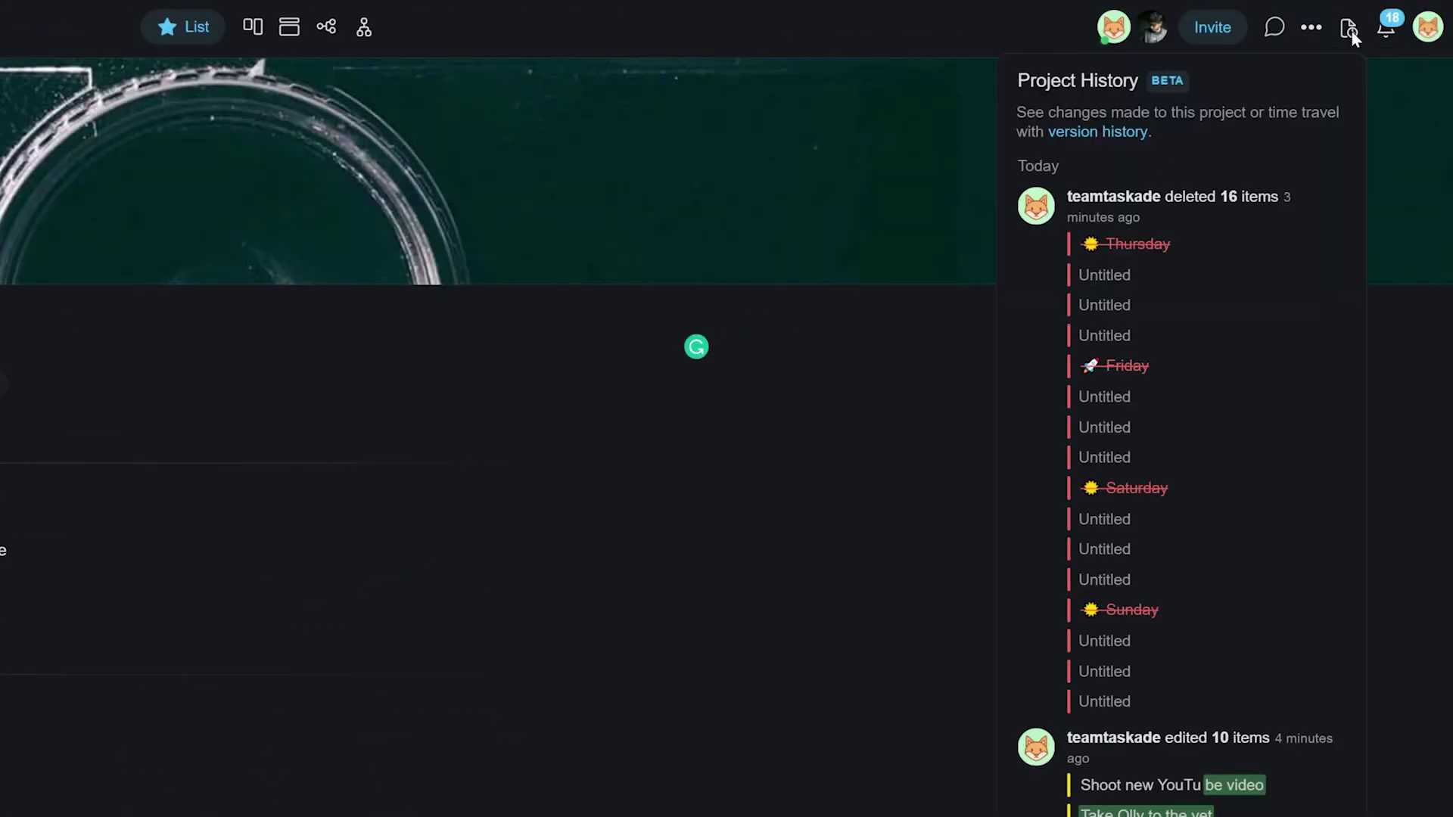
Preview the 7:50 PM and 7:53 PM versions in version history, then open the Activity notifications.
click(1104, 133)
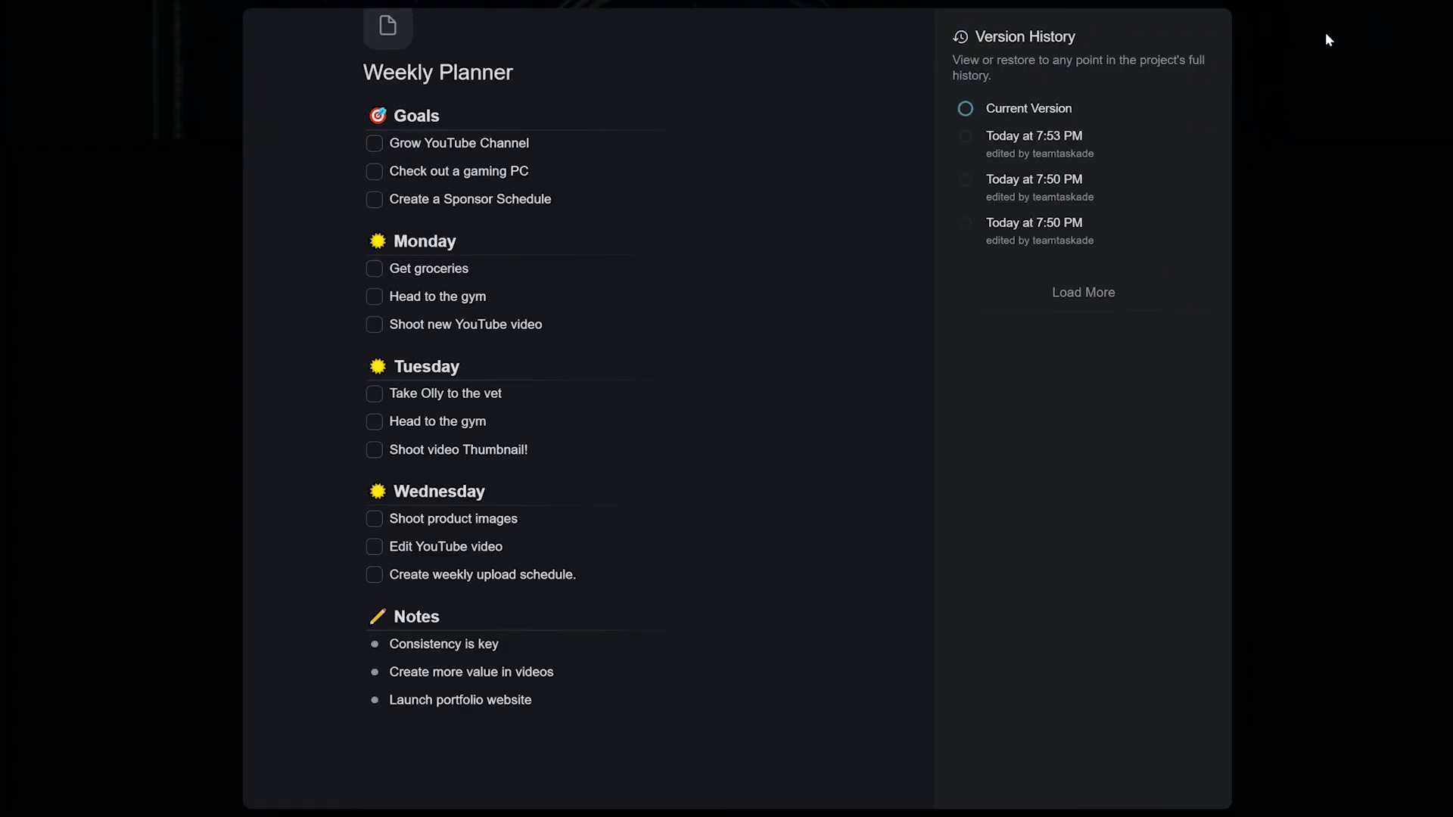
click(985, 230)
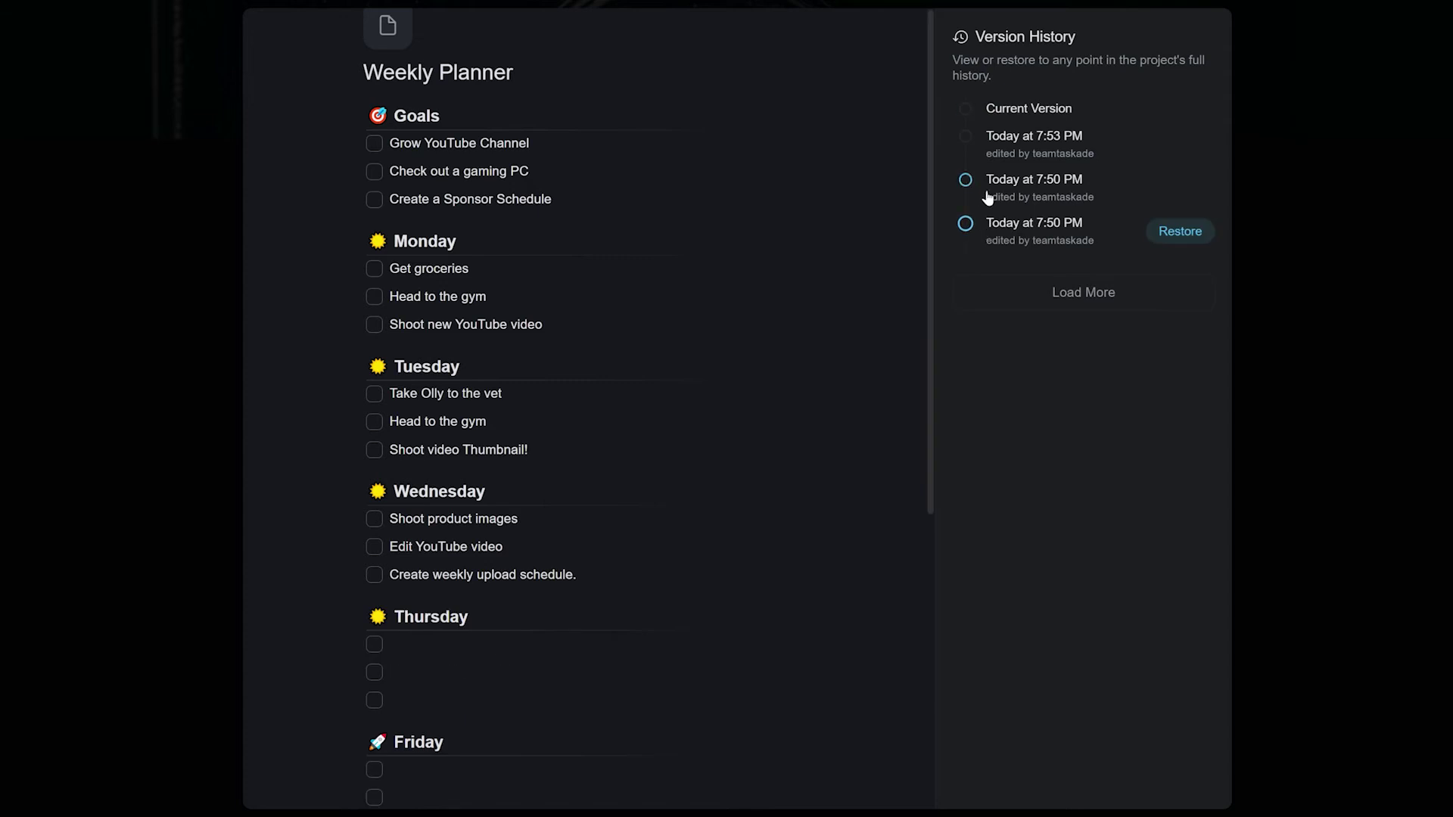
click(982, 139)
click(982, 112)
key(Escape)
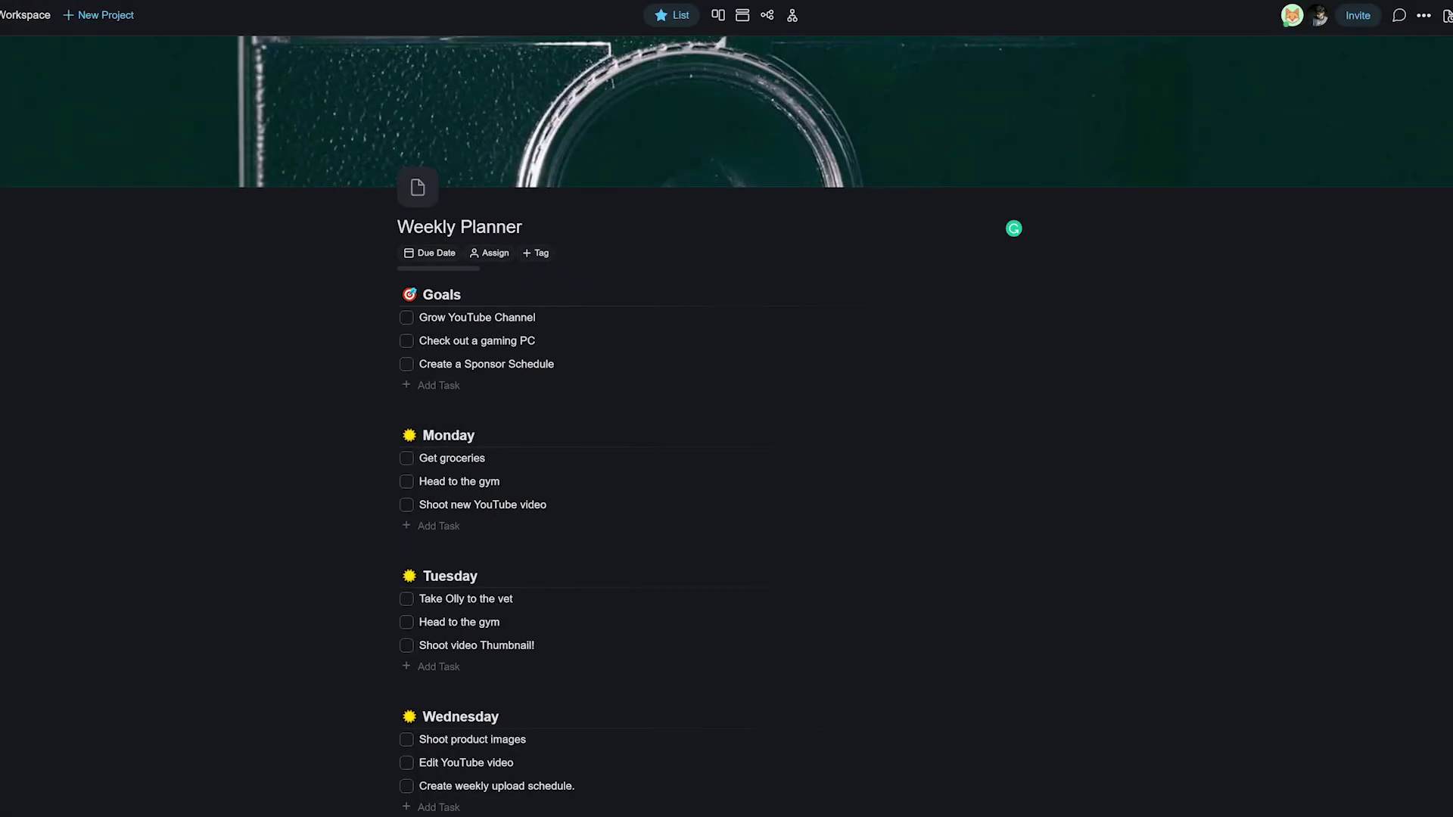
click(1384, 30)
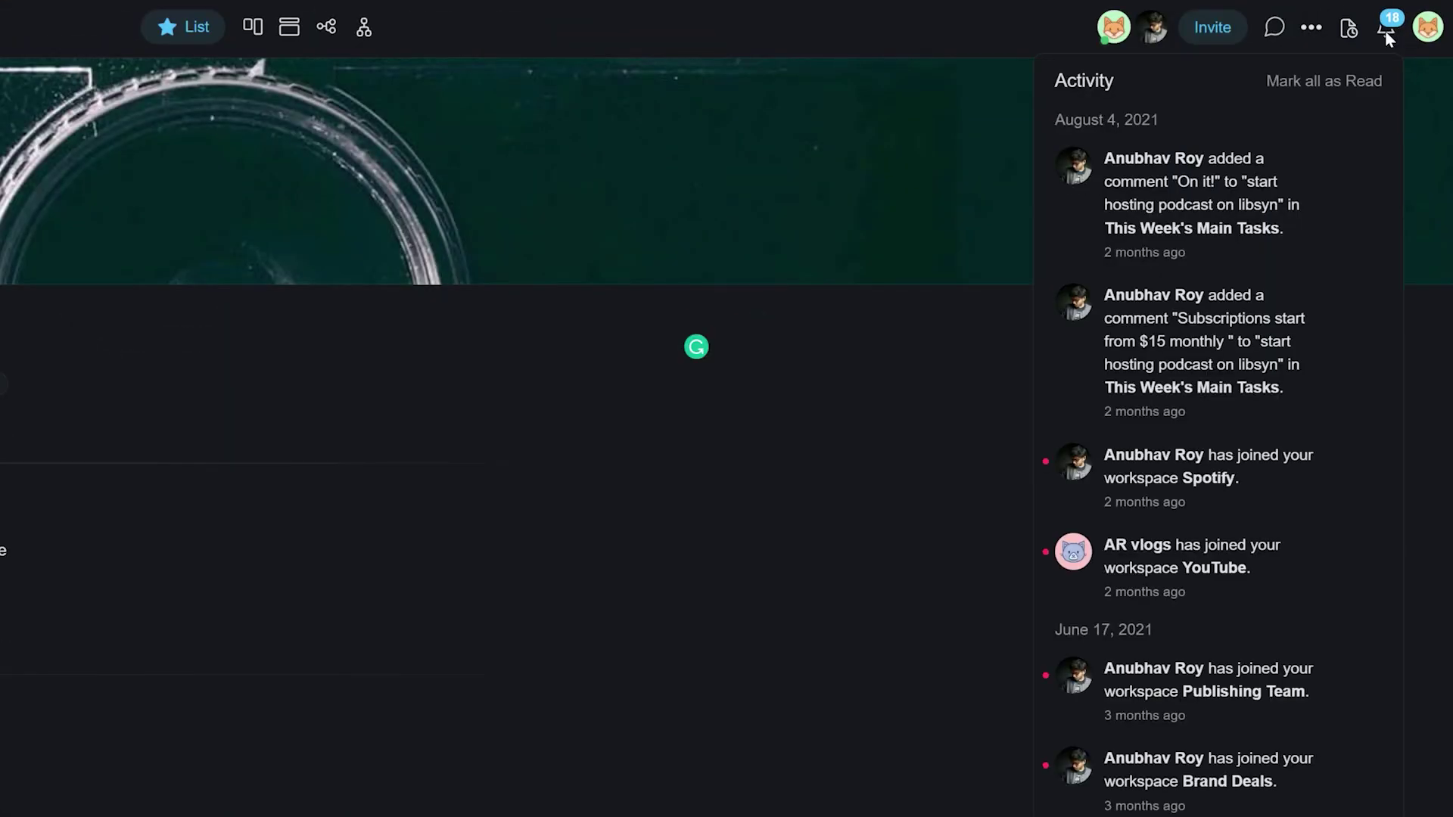
scroll(1191, 441, down, 1)
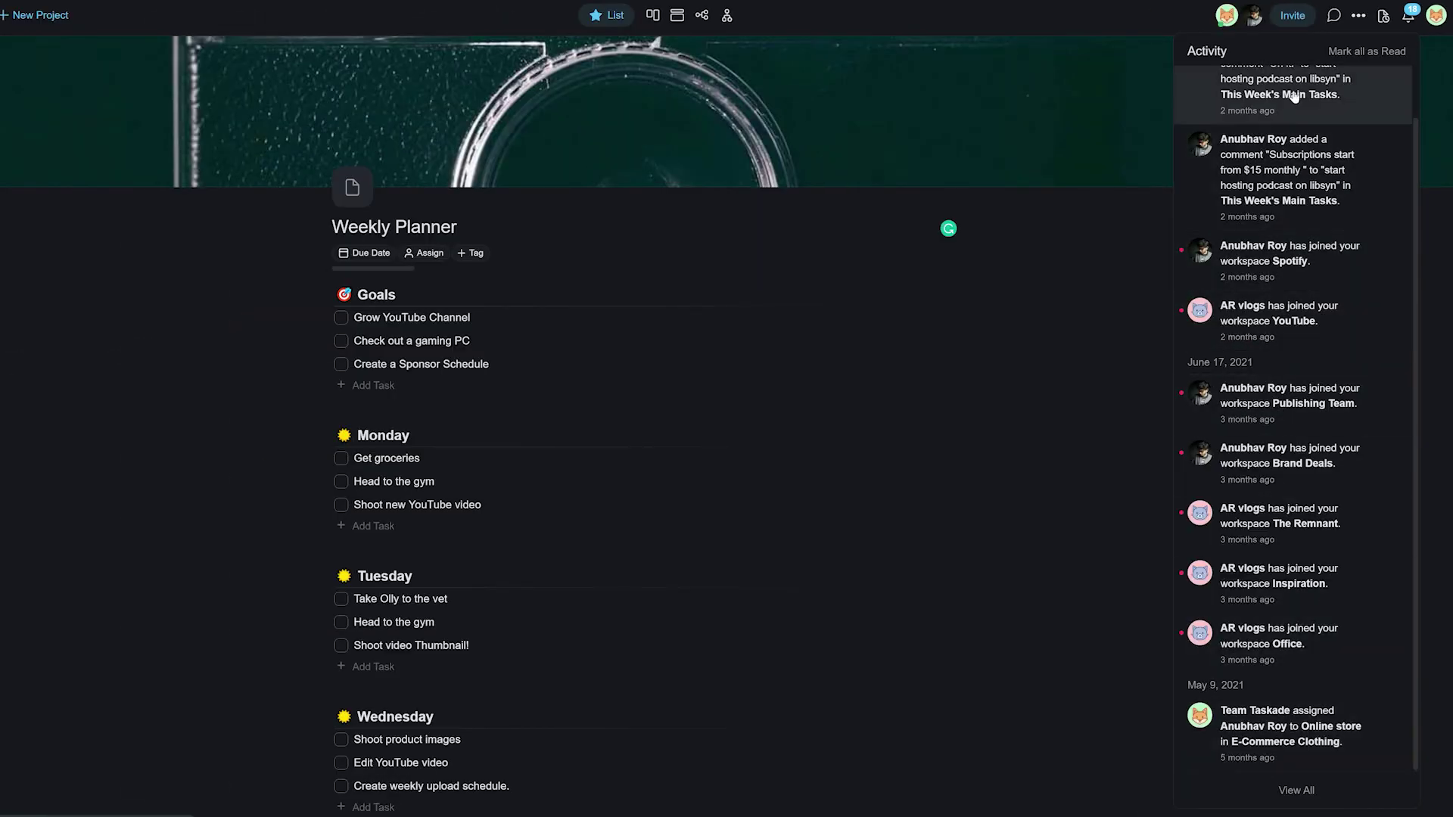
Give the Get groceries task a due date of October 5.
click(1409, 20)
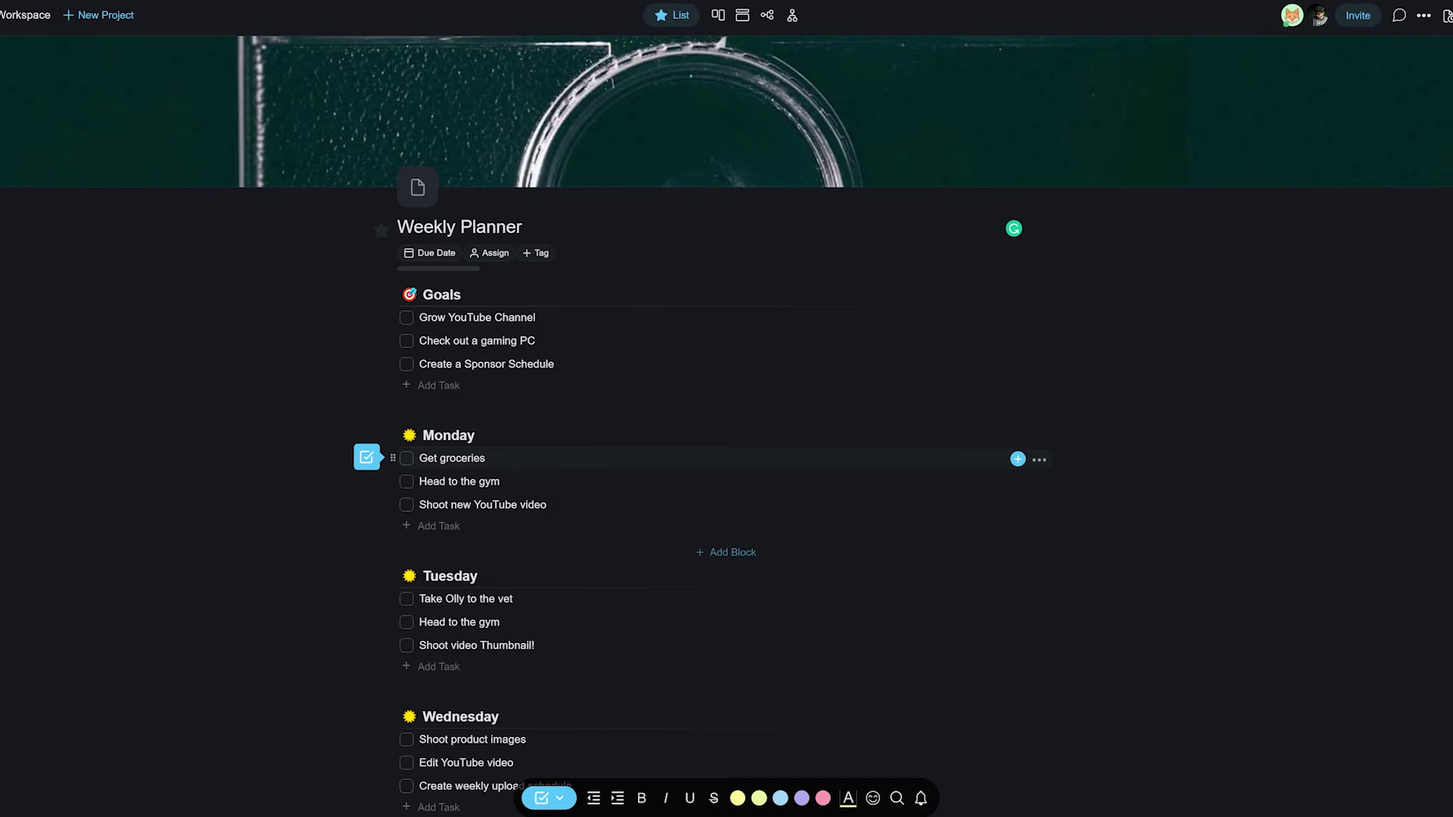
click(1018, 458)
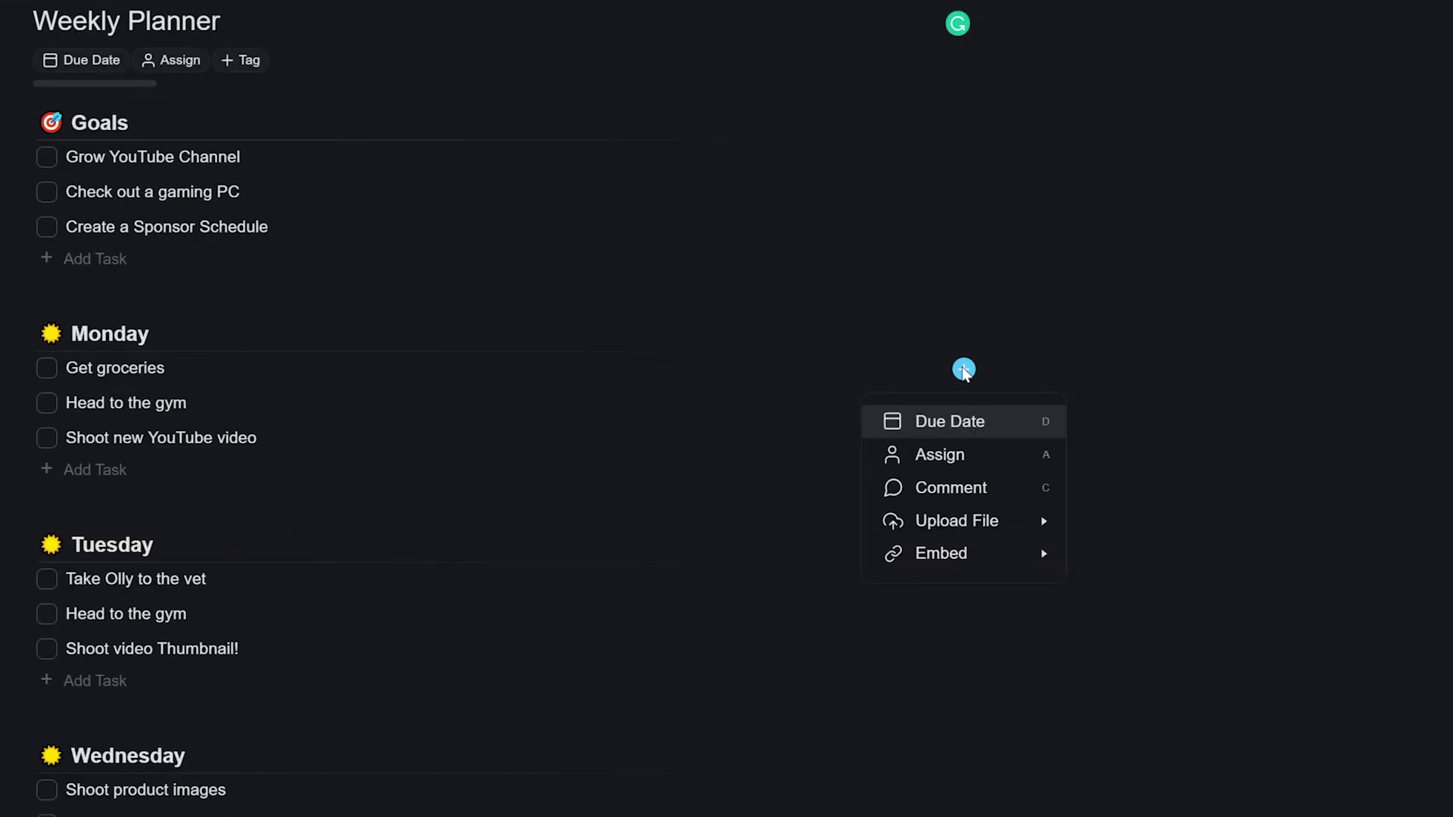
click(967, 428)
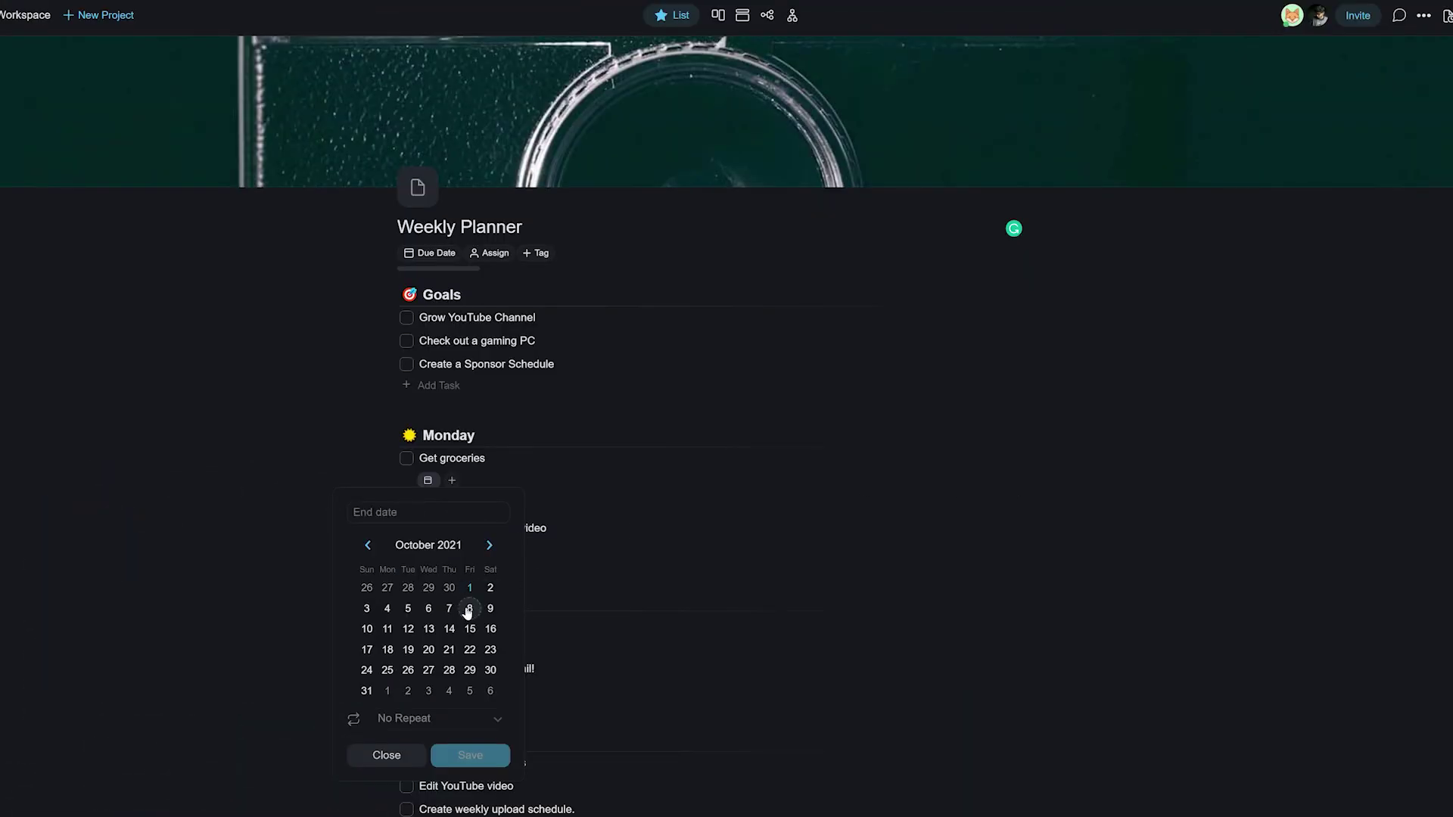
click(408, 609)
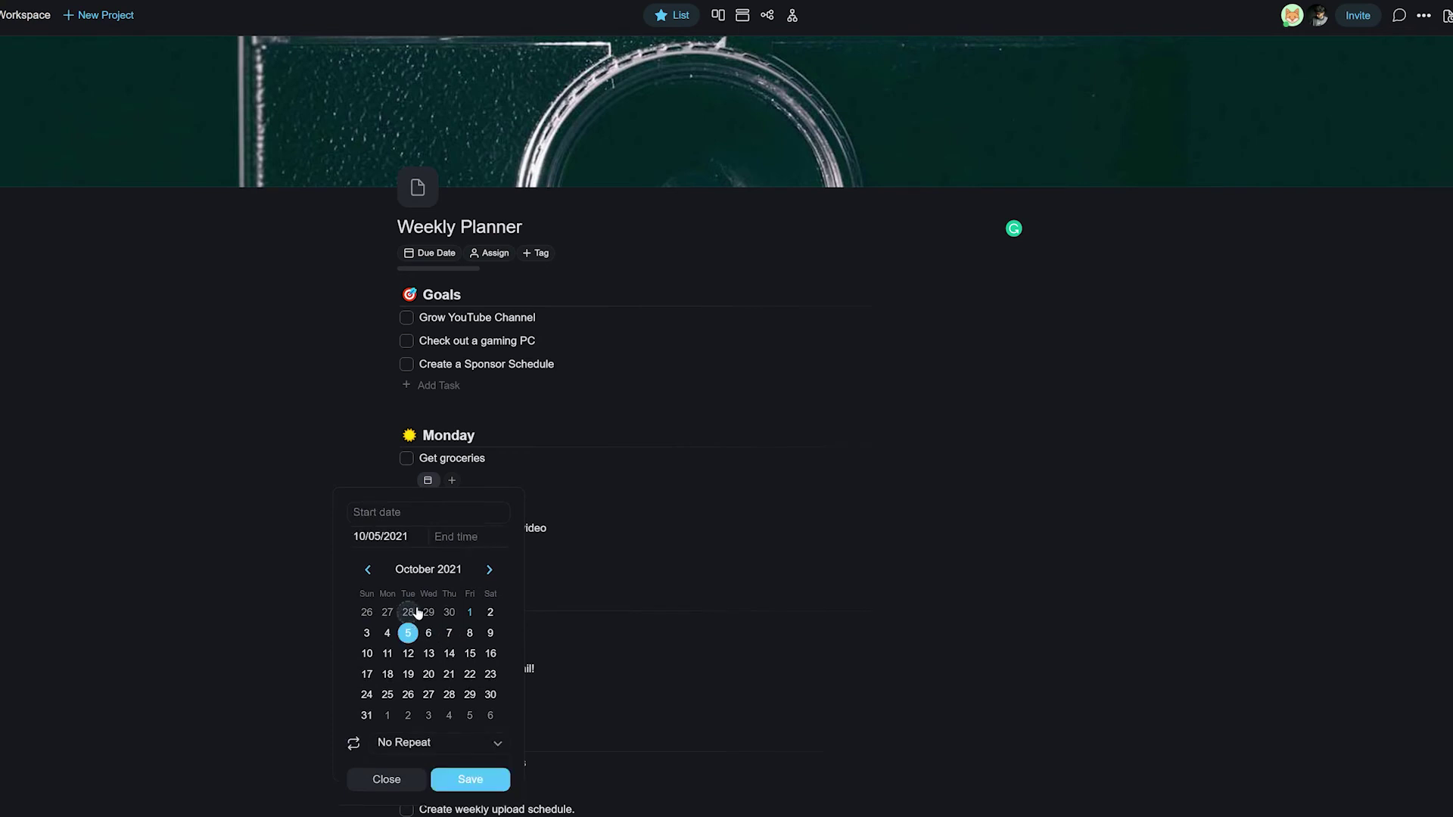
click(470, 779)
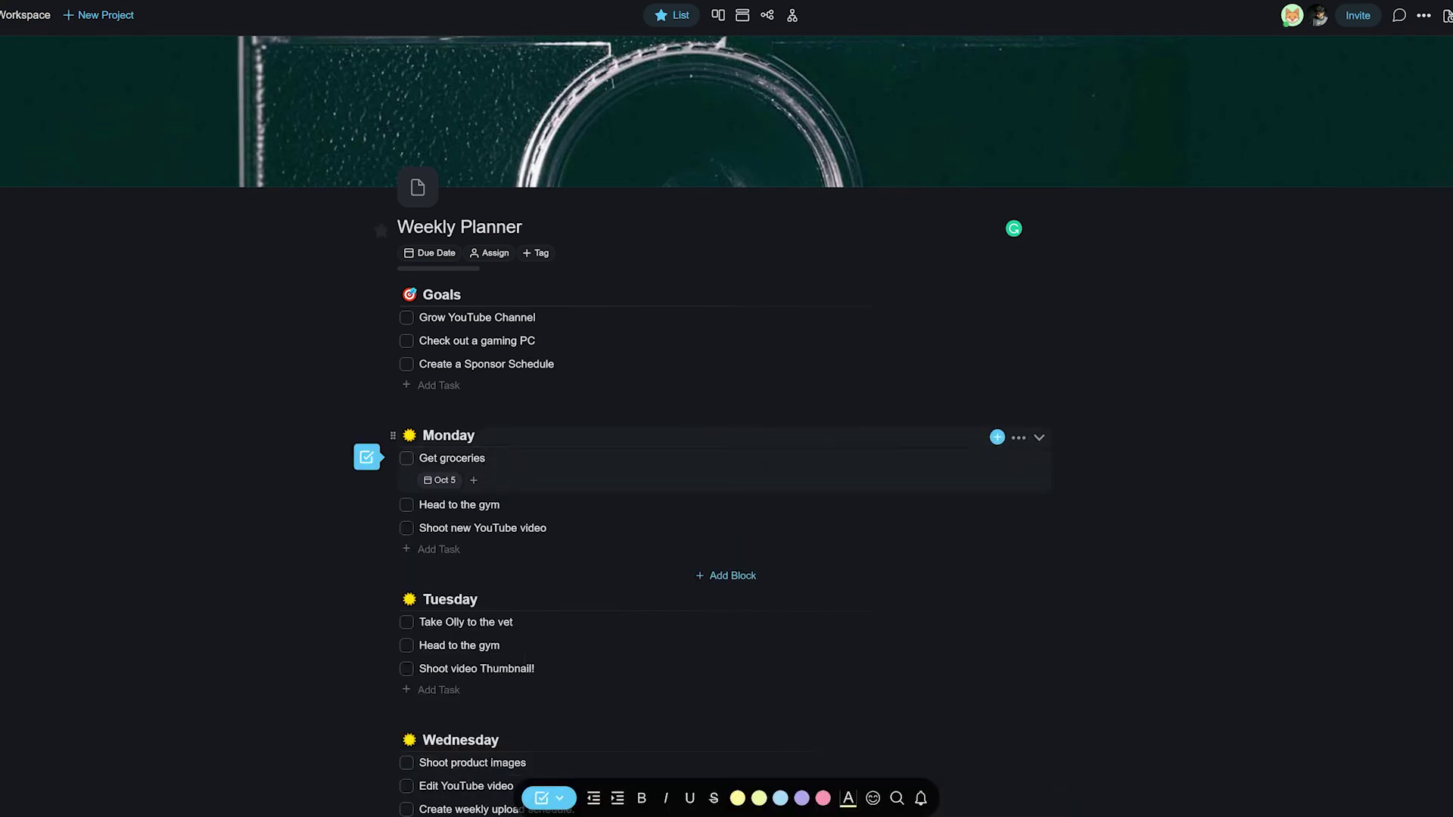
Assign Get groceries to teamtaskade and browse the Upload File and Embed options.
click(1017, 459)
click(995, 515)
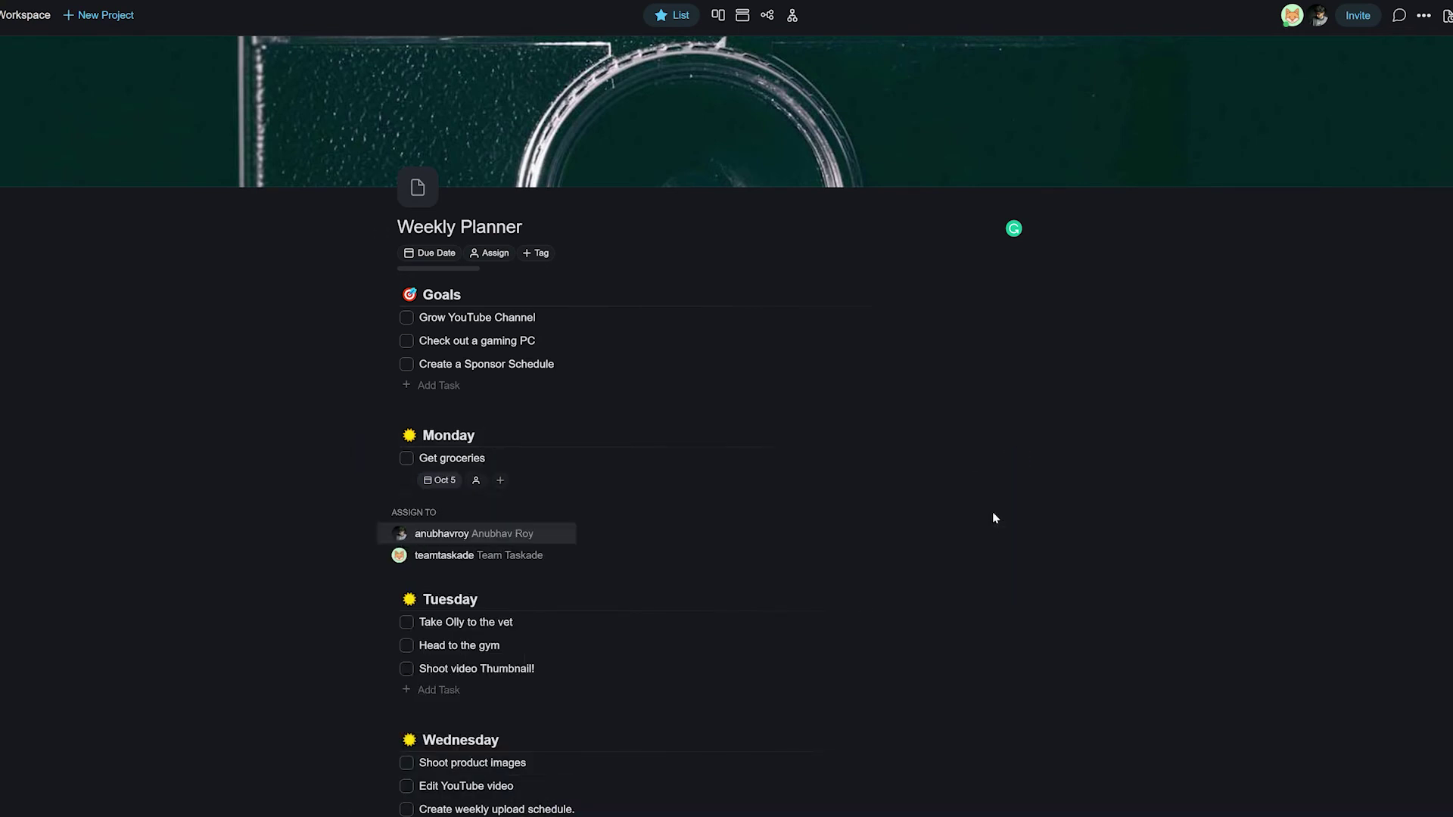
click(572, 557)
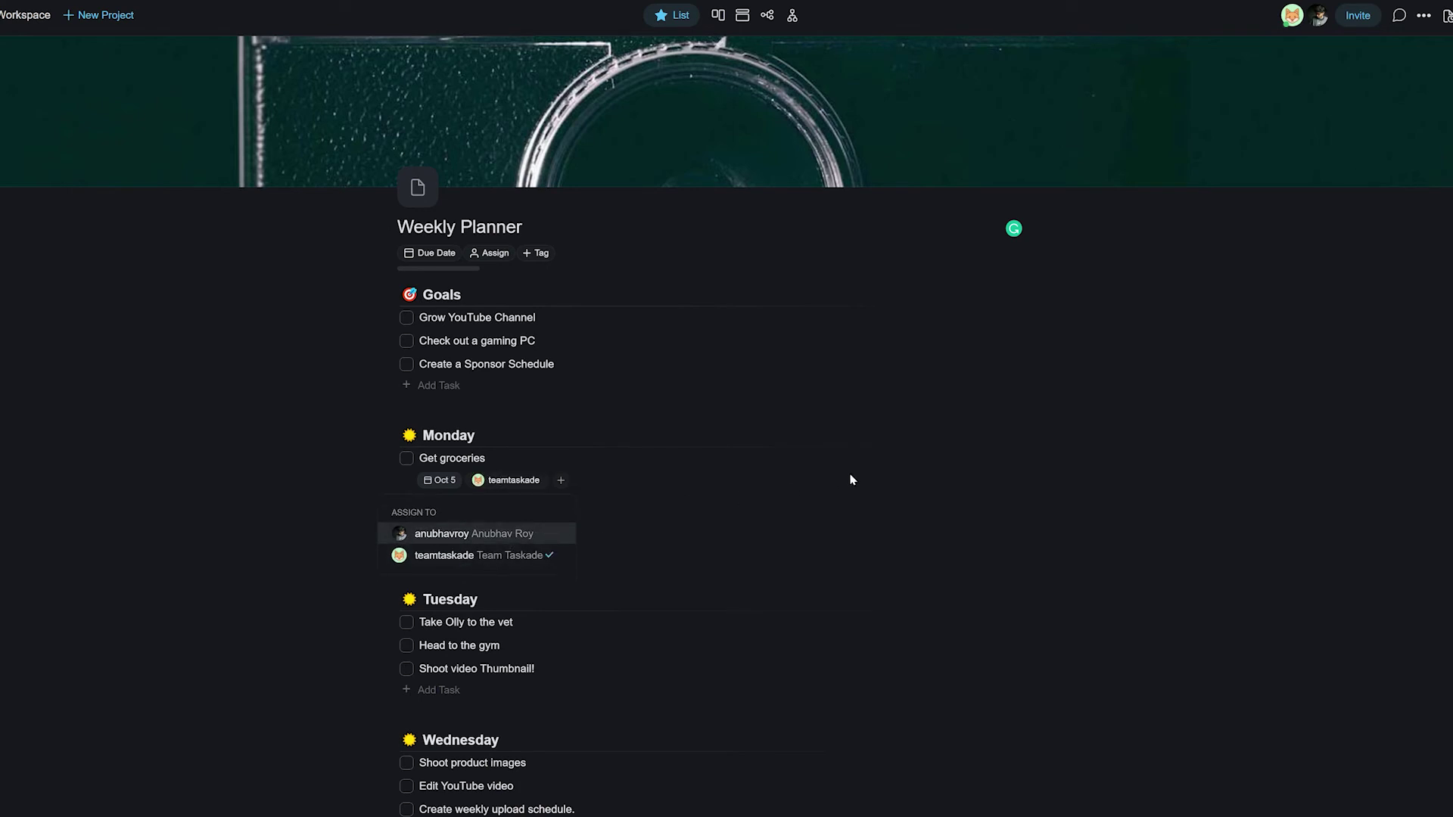
click(909, 477)
click(1017, 460)
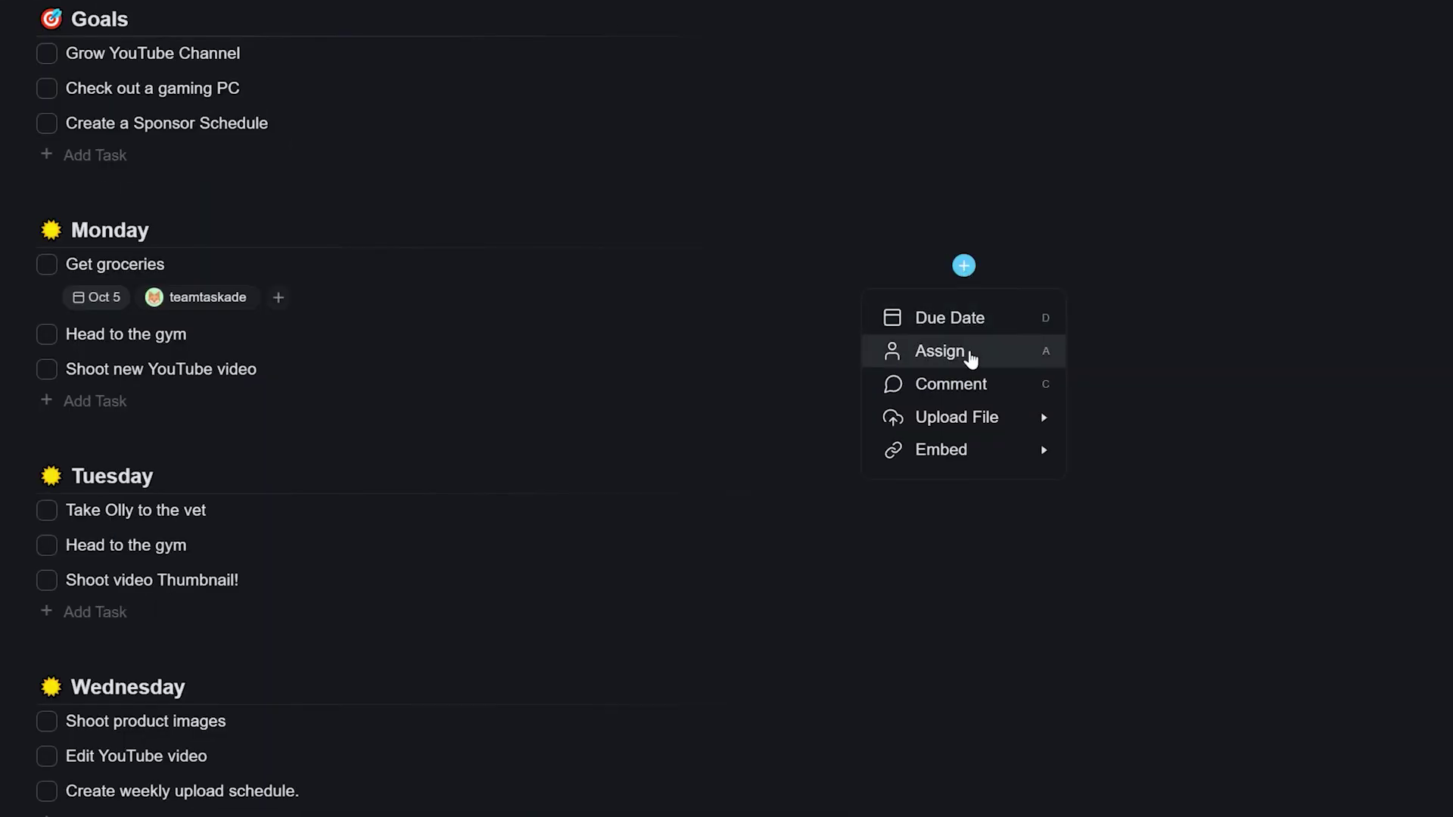
mouse_move(1022, 562)
mouse_move(963, 458)
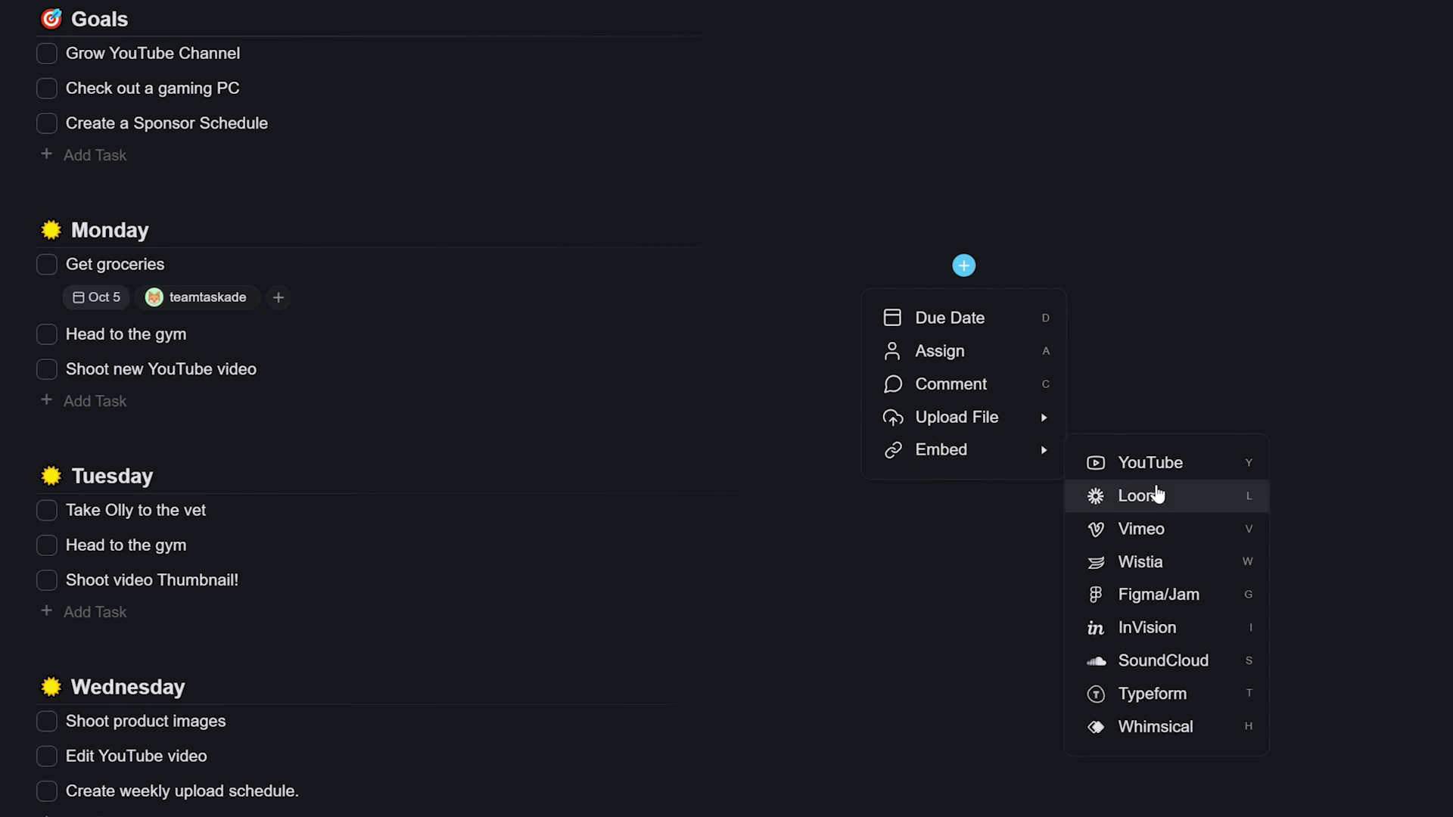
key(Escape)
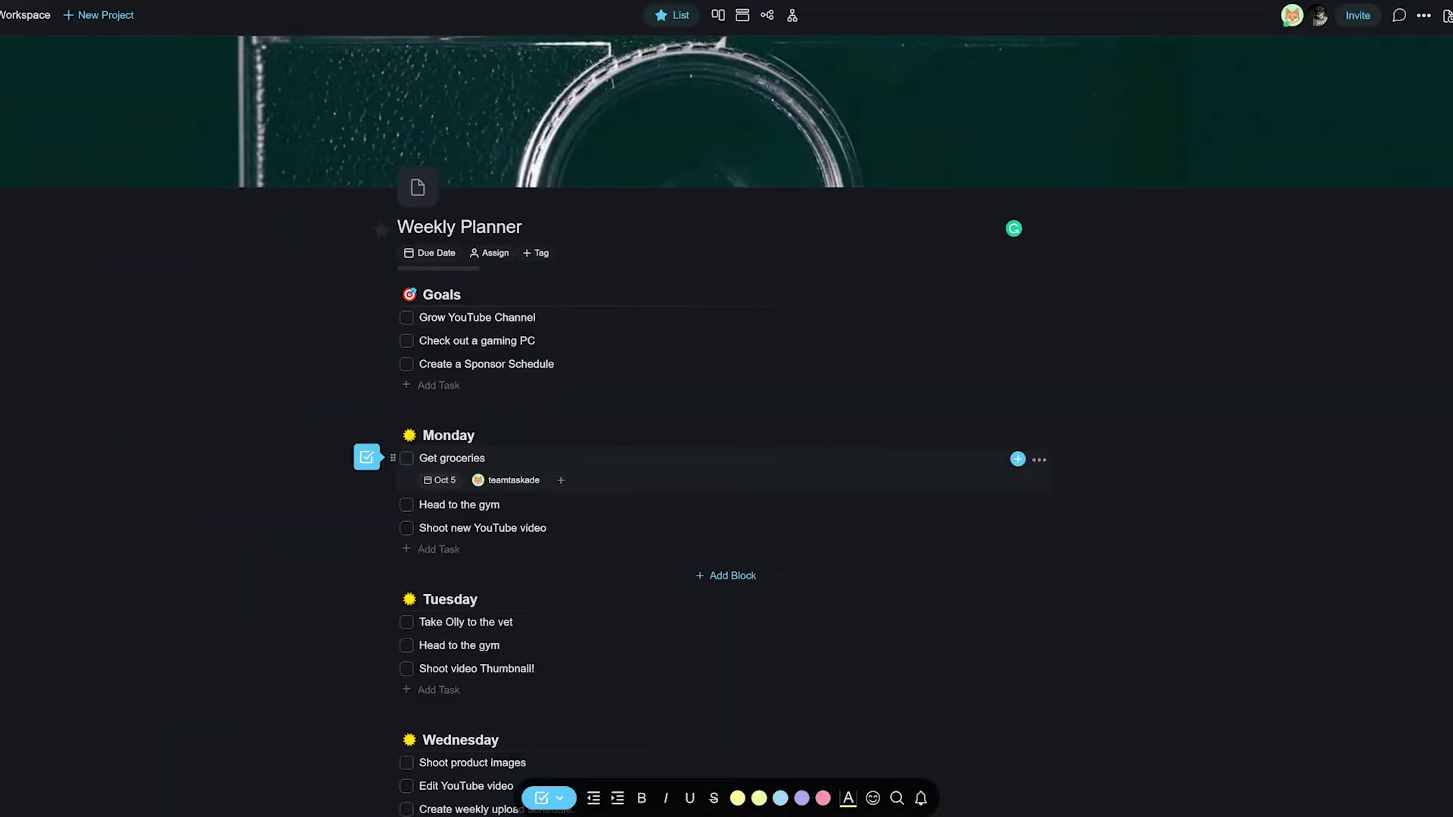
Add the note 'you can add notes to specific tasks' under Get groceries.
click(1039, 459)
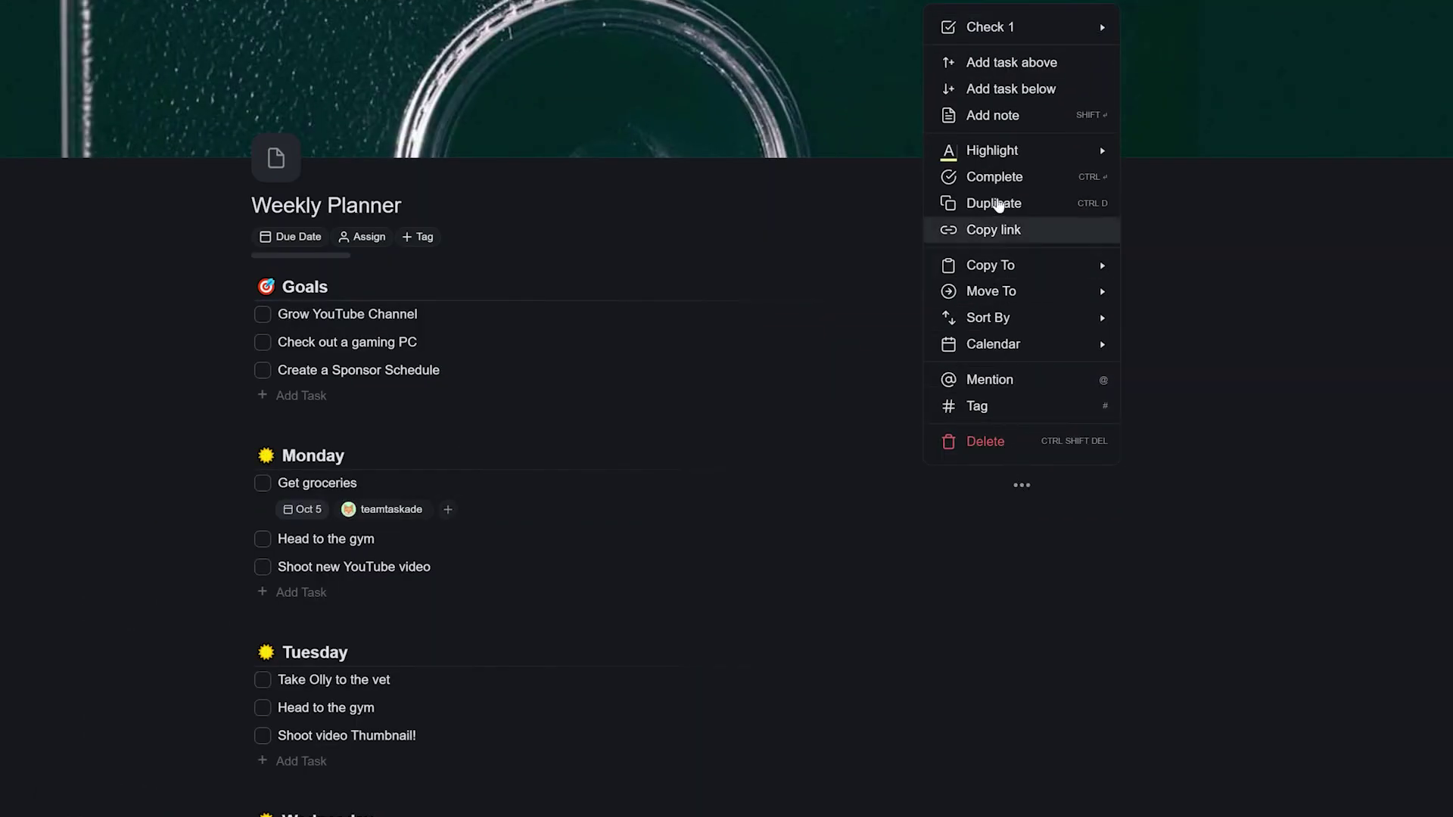
click(1014, 116)
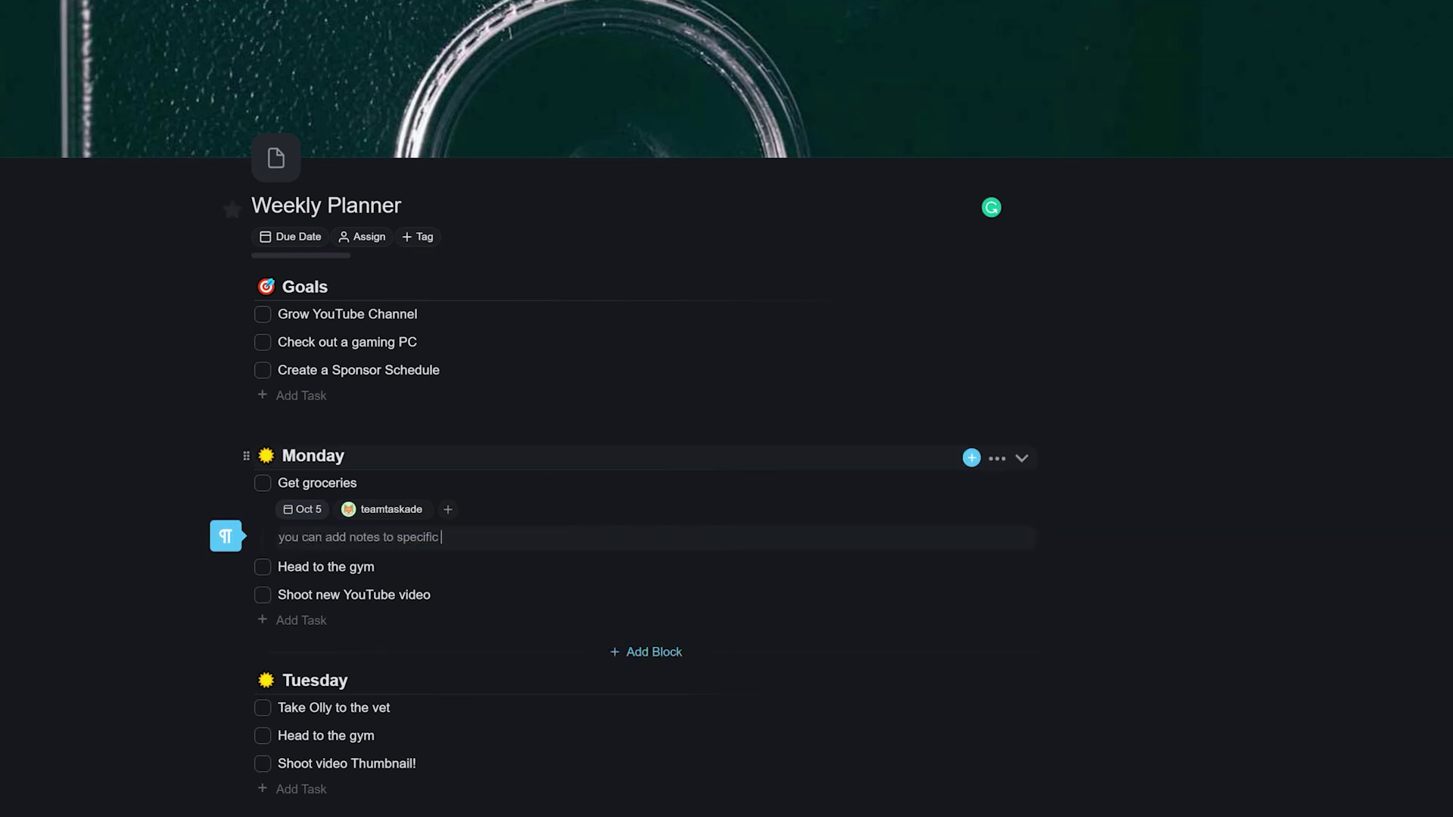
text(you can add notes to specific tasks)
Highlight the Get groceries task in green.
click(997, 486)
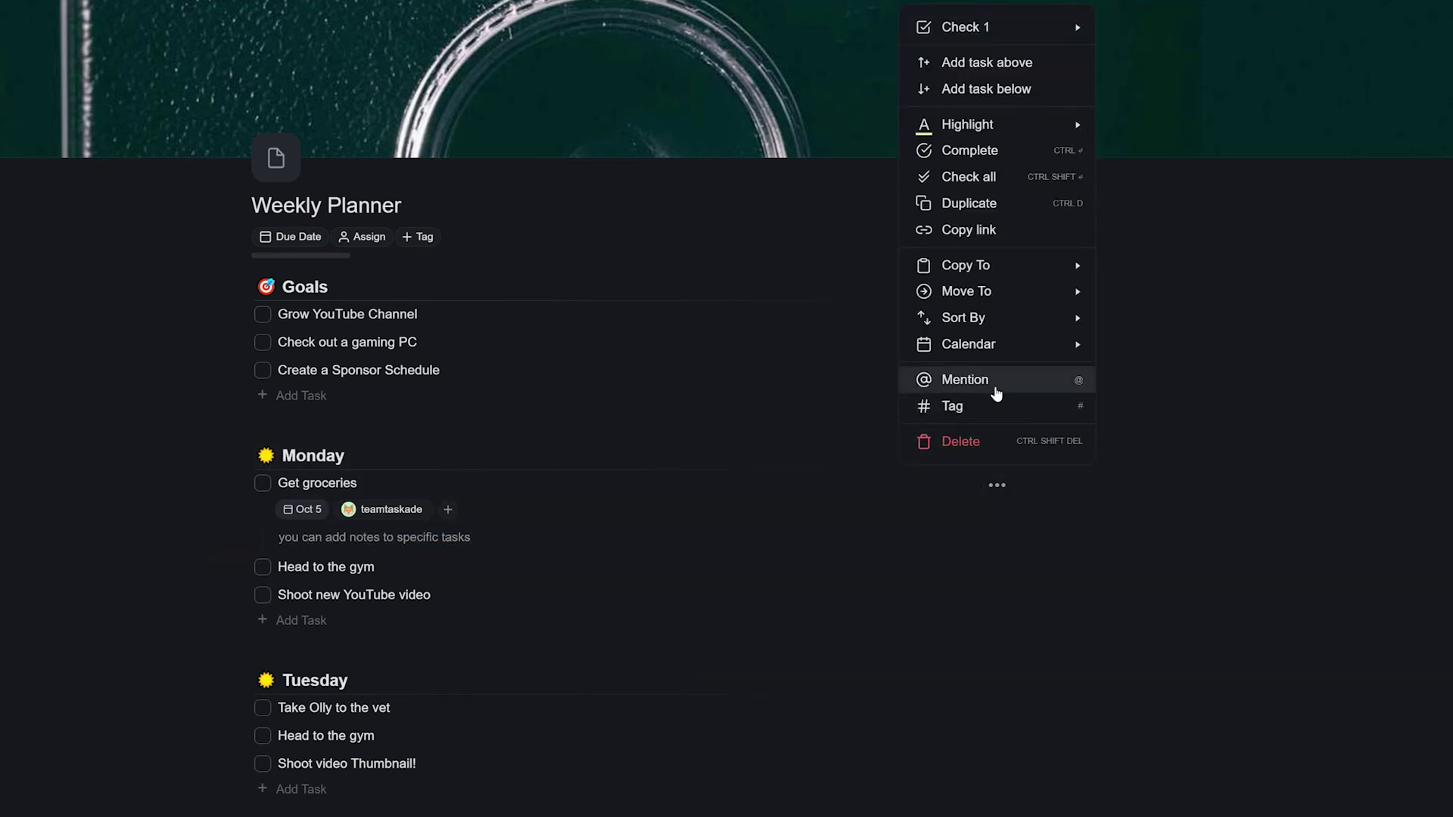
mouse_move(988, 324)
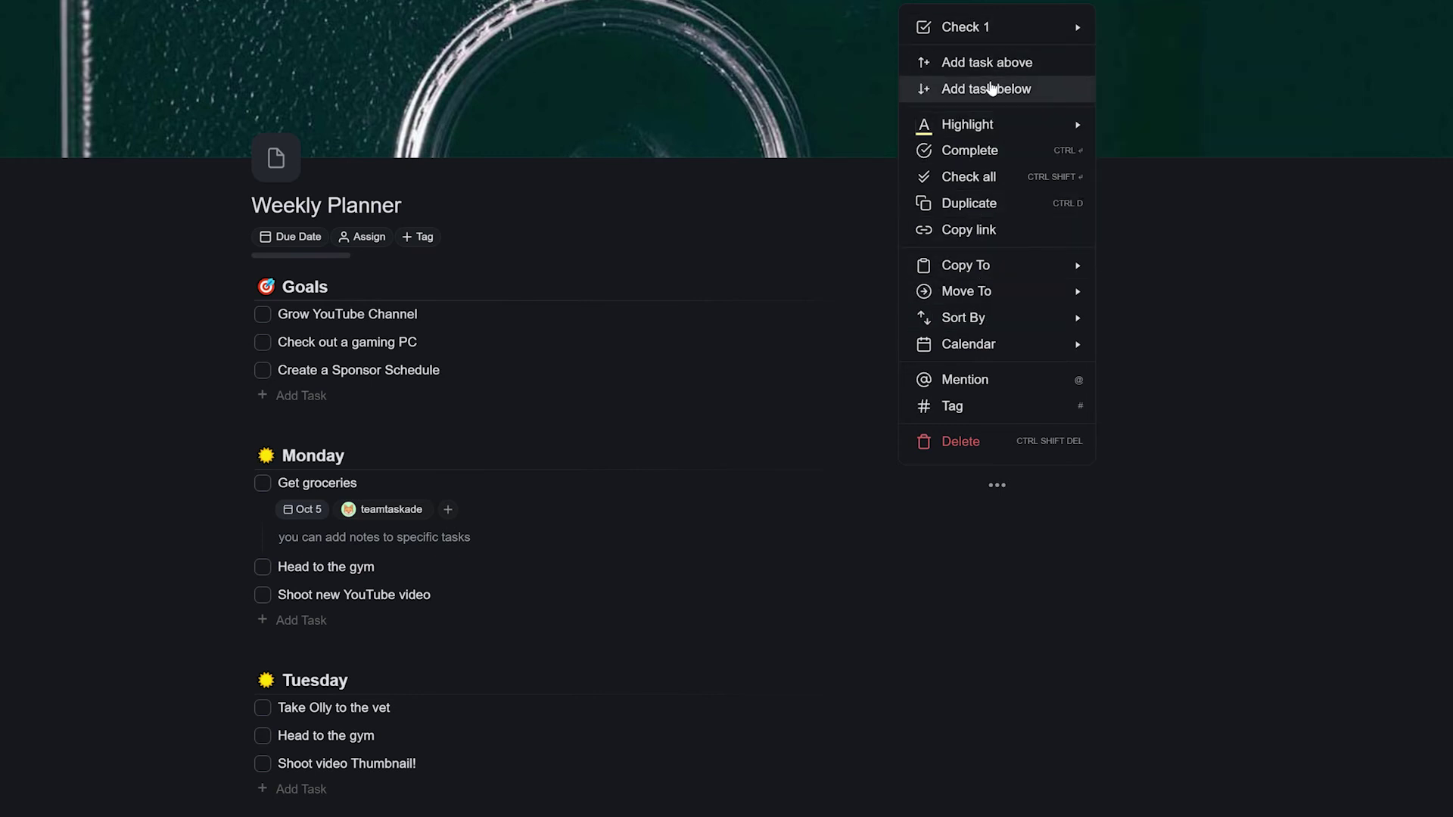
mouse_move(1003, 129)
click(1153, 248)
Turn the Goals section into a Large Heading.
click(995, 287)
mouse_move(989, 327)
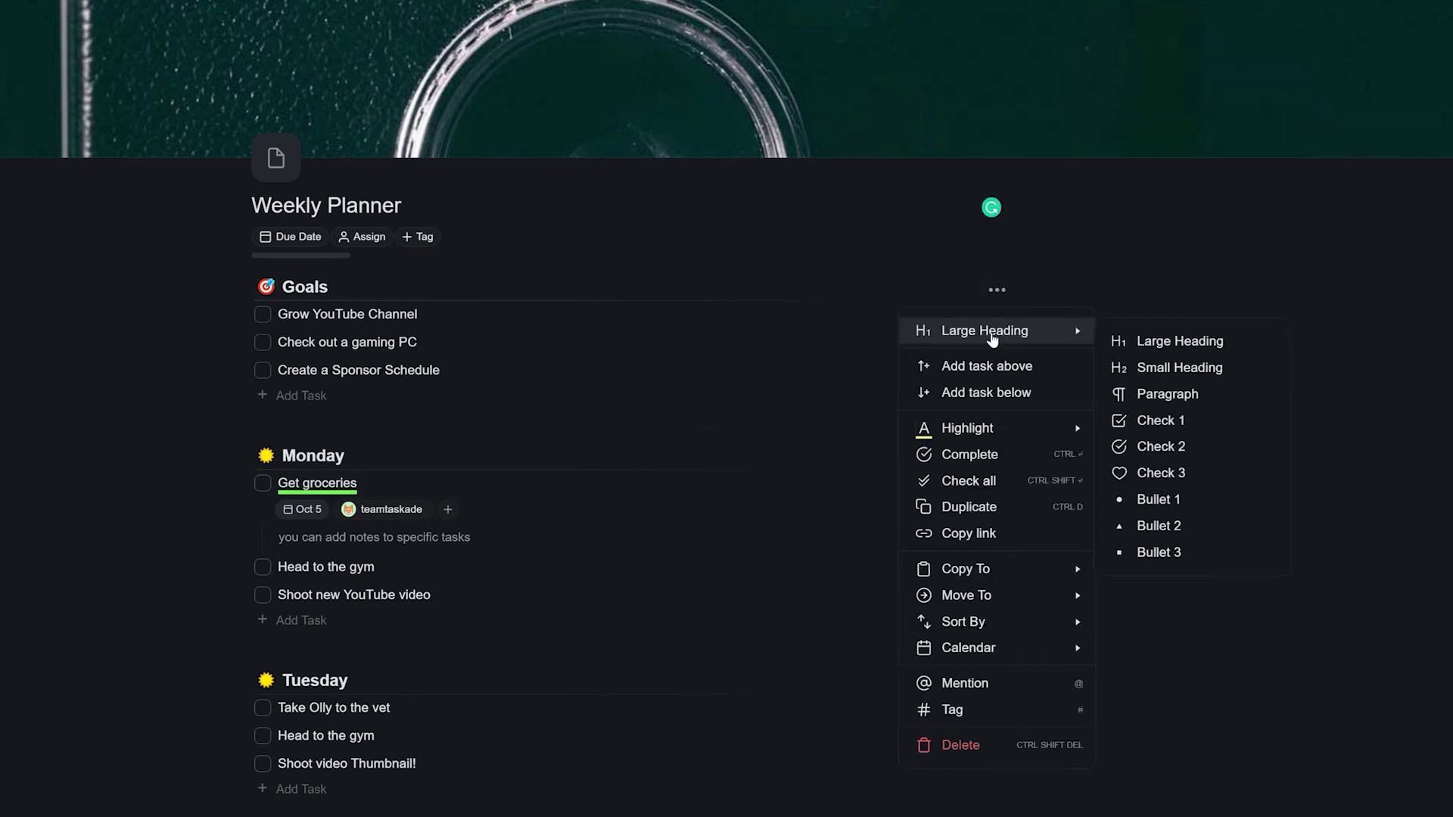
click(1171, 346)
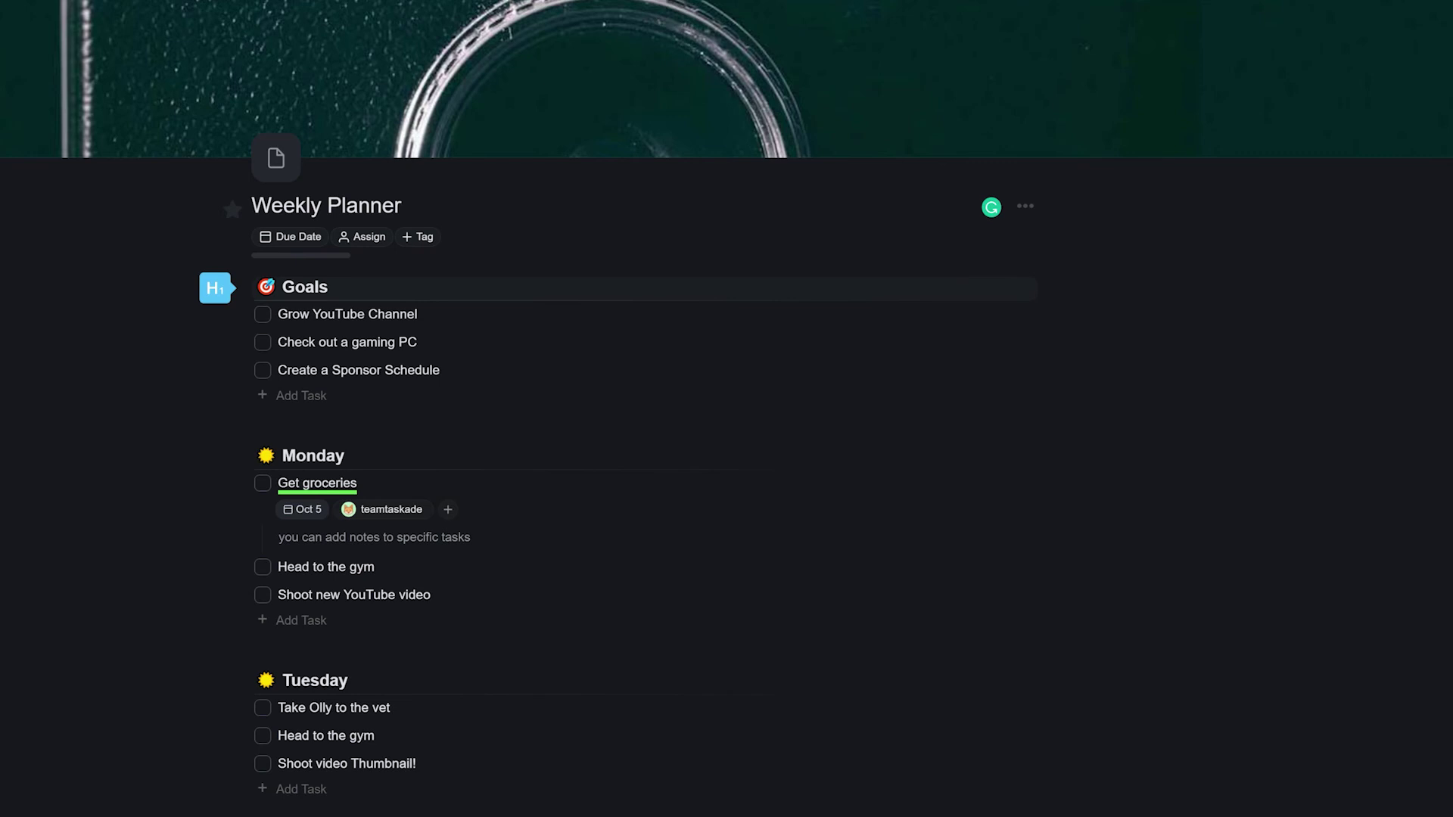
Hide completed tasks and sort the planner's sections A to Z.
click(1025, 207)
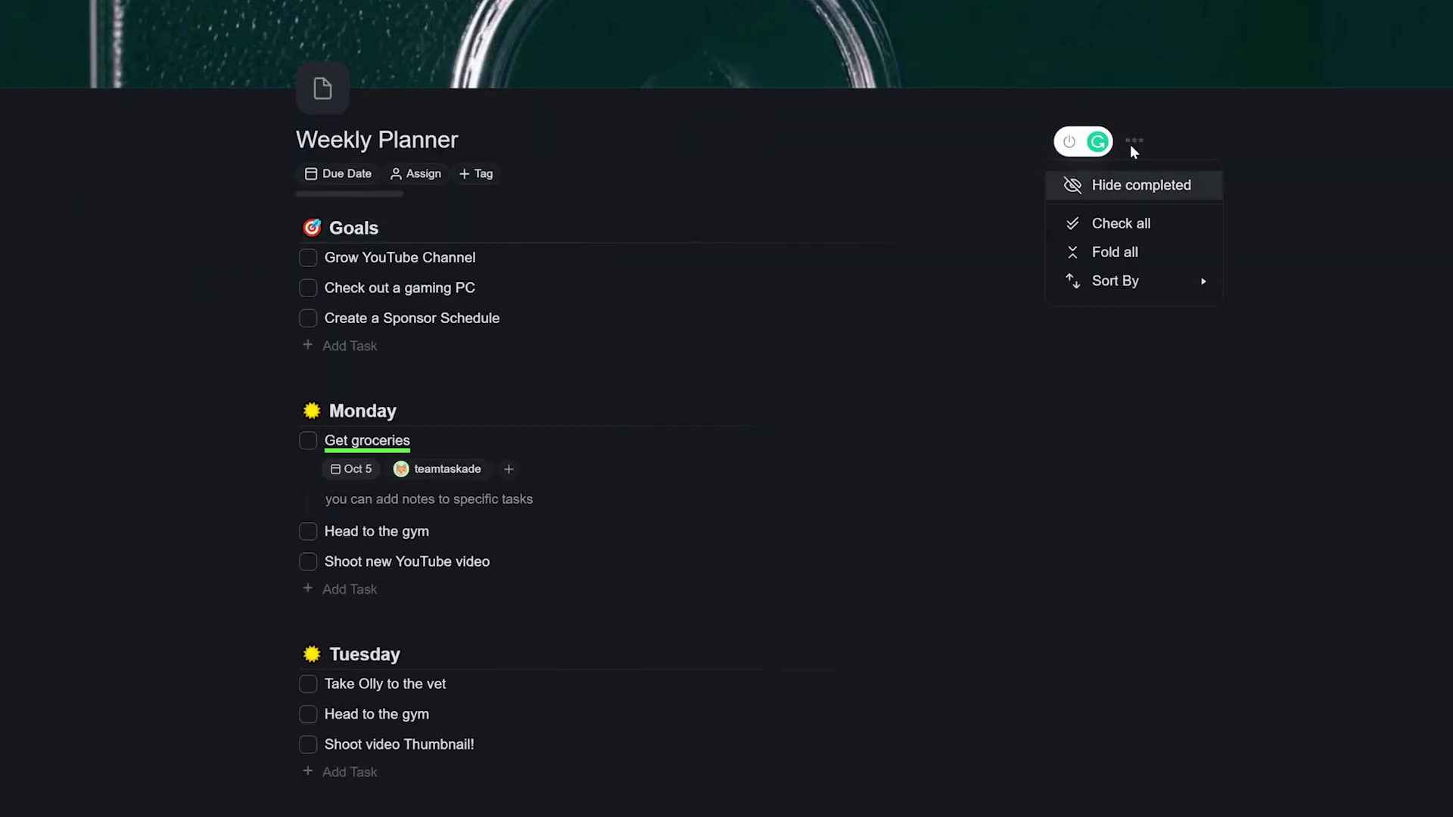
click(1140, 189)
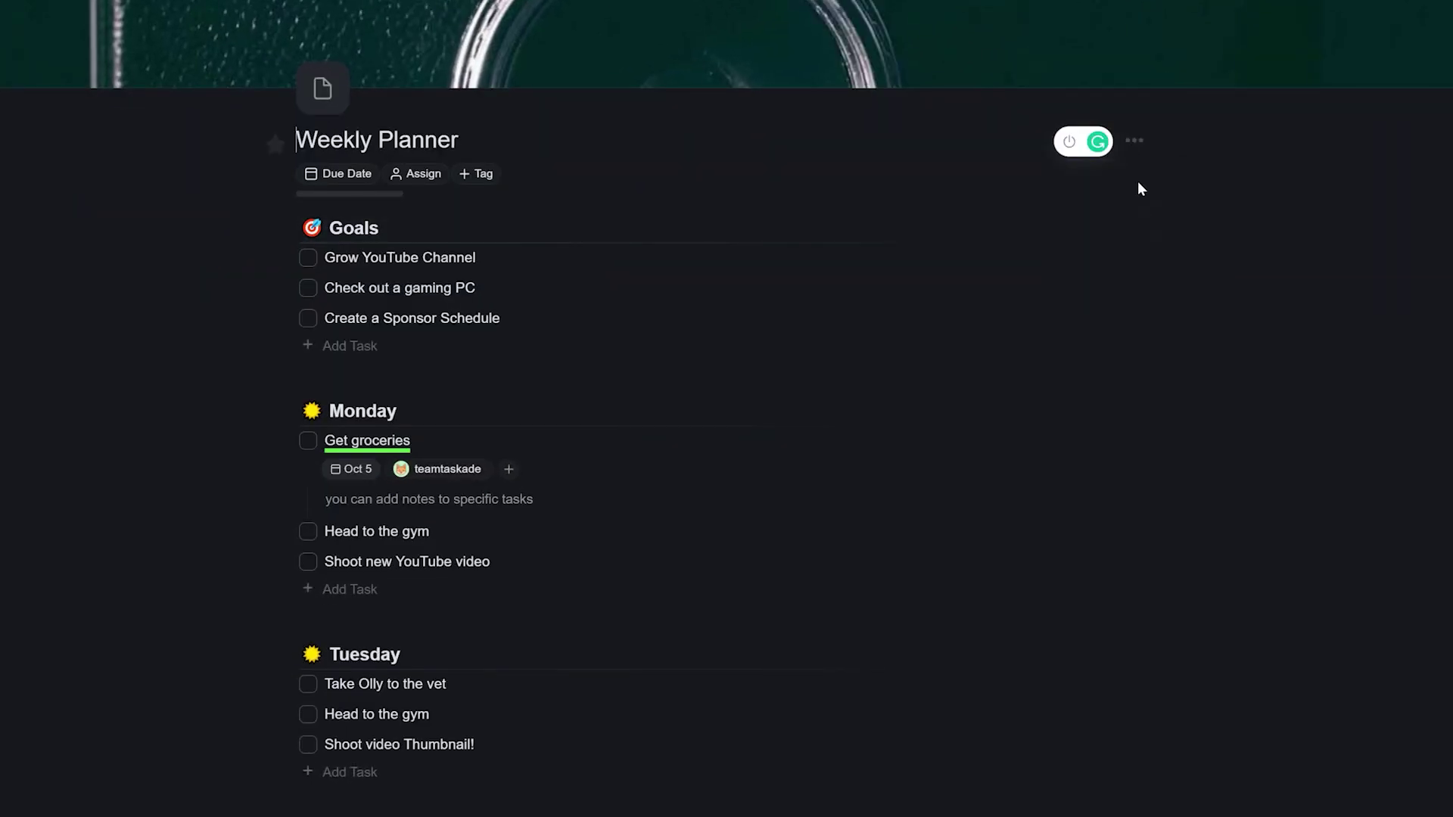
click(1138, 145)
mouse_move(1141, 286)
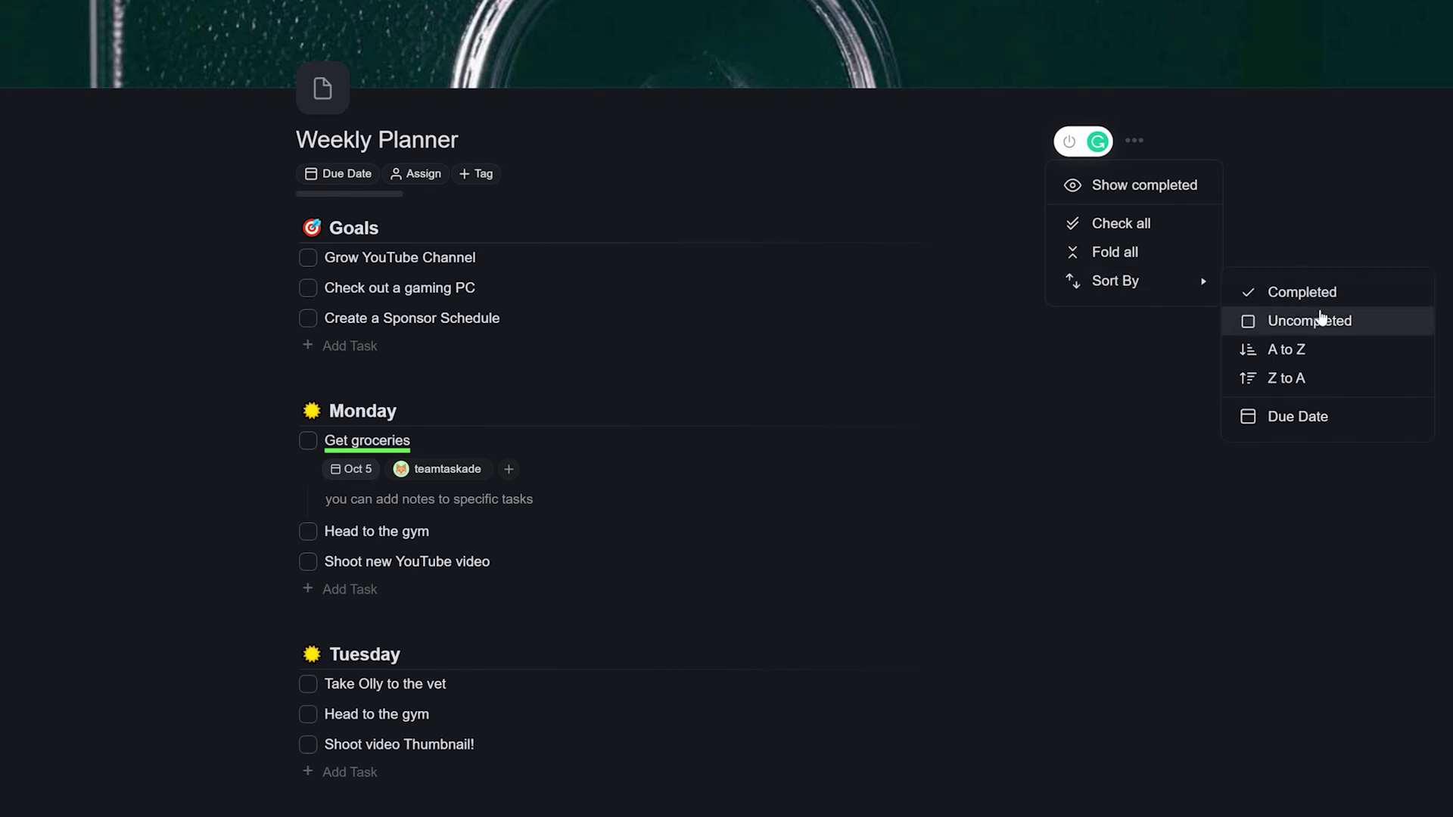
click(1311, 358)
Check off every task, show completed tasks again, then uncheck them all.
click(1134, 140)
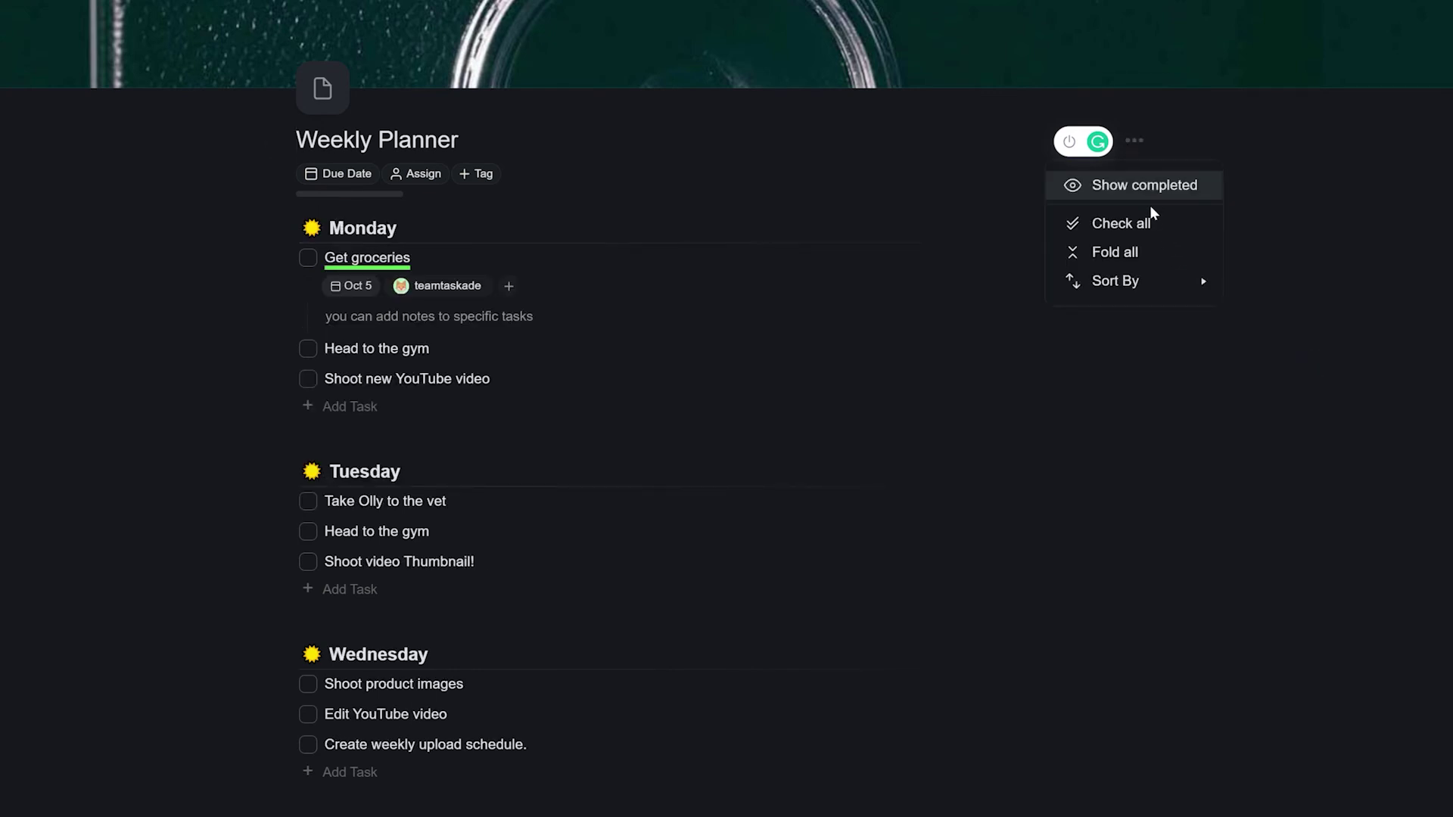
mouse_move(1145, 288)
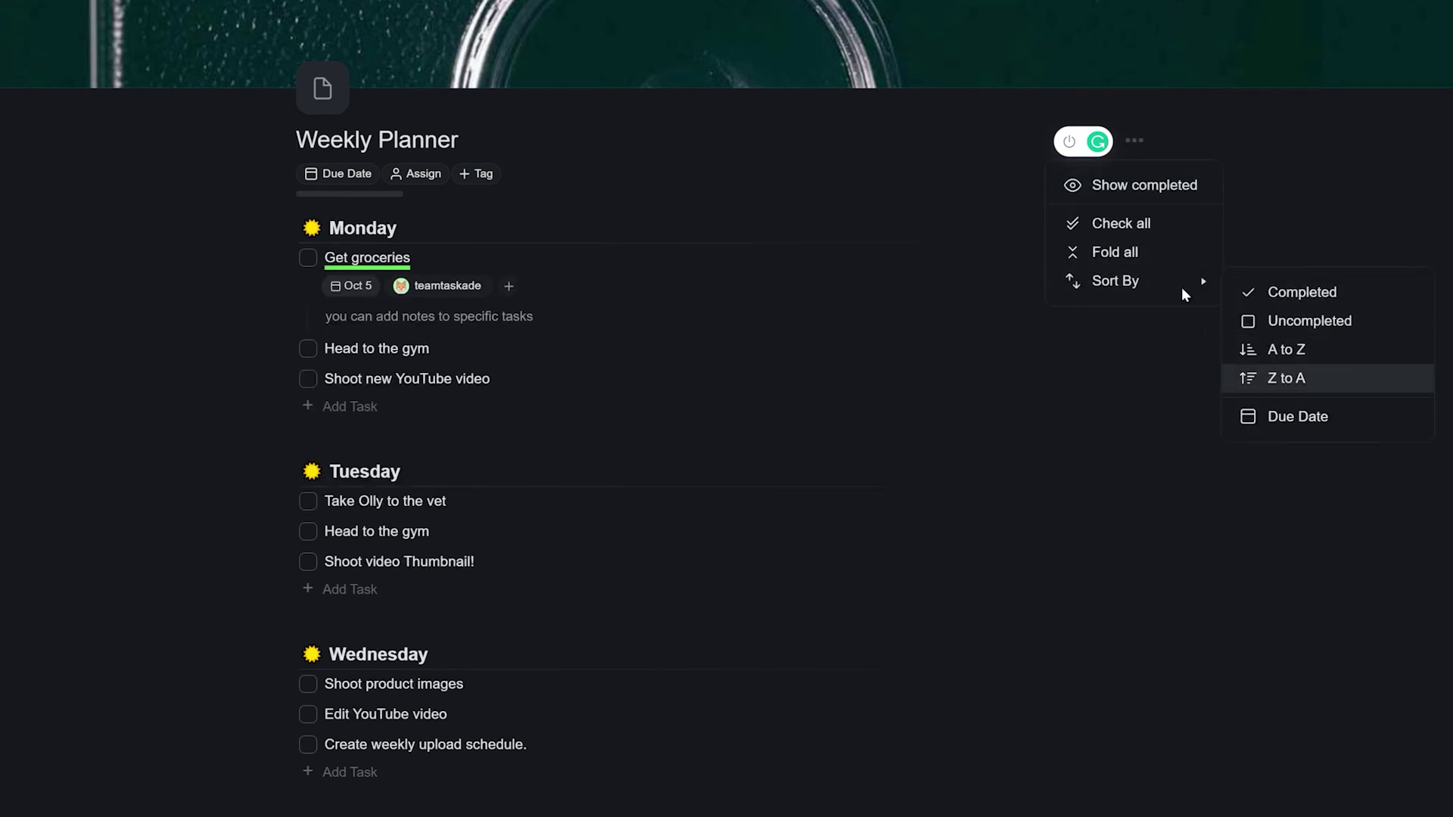
click(1125, 221)
click(1139, 141)
click(1138, 185)
click(1137, 141)
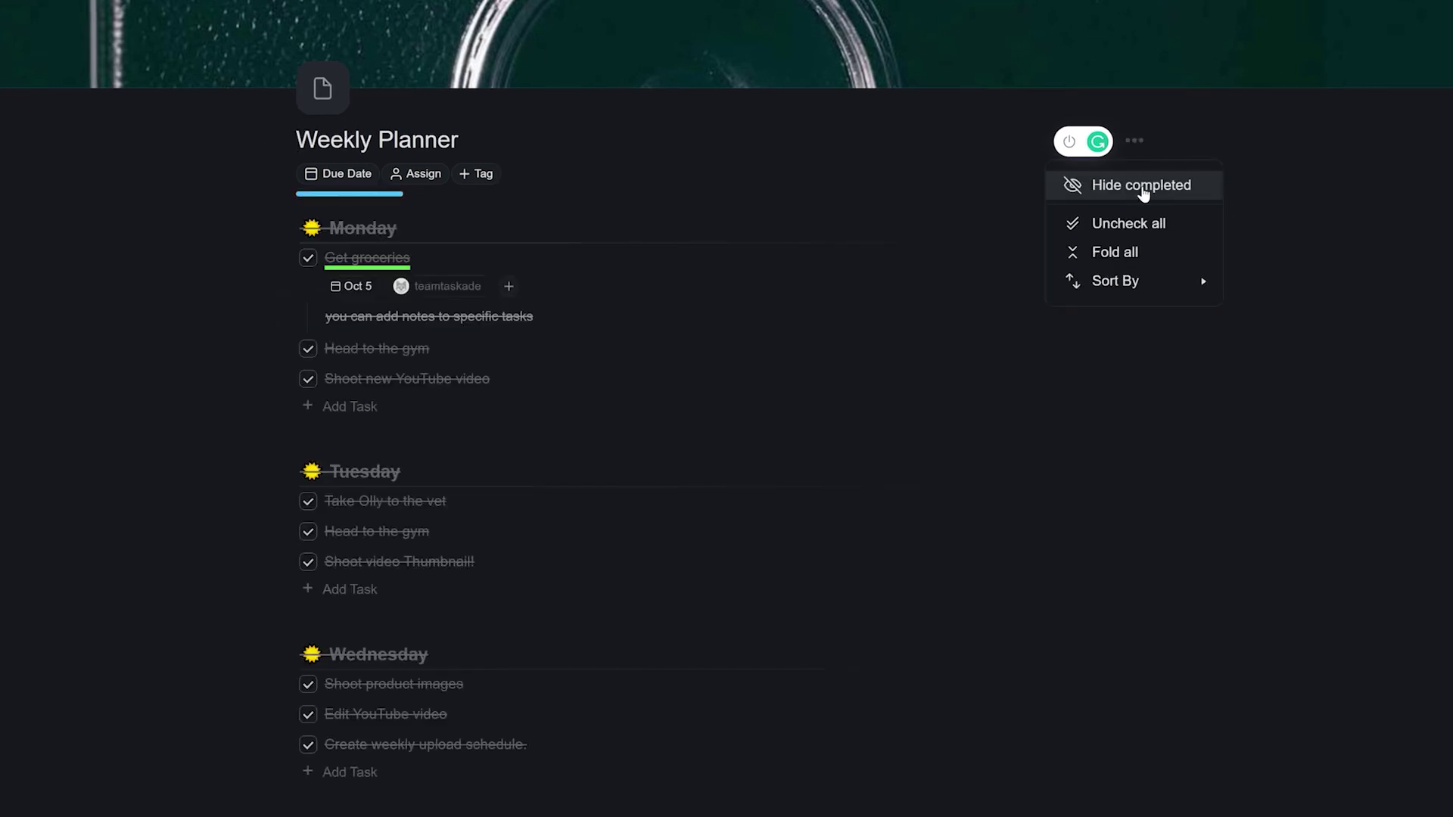
click(1144, 234)
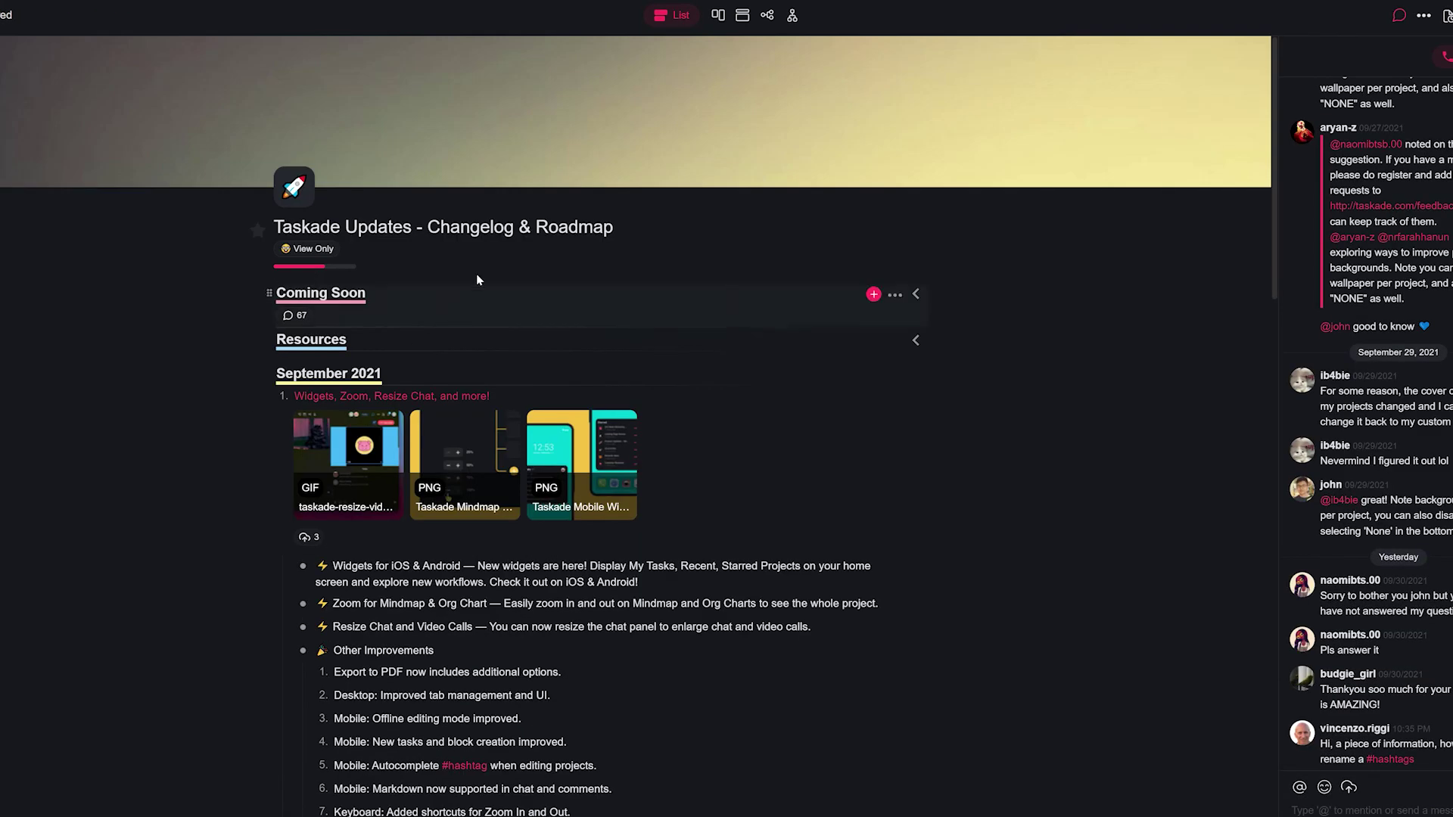
Scroll to the September 2021 changelog entry and open the taskade-resize-video-chat.gif preview.
scroll(288, 370, down, 1)
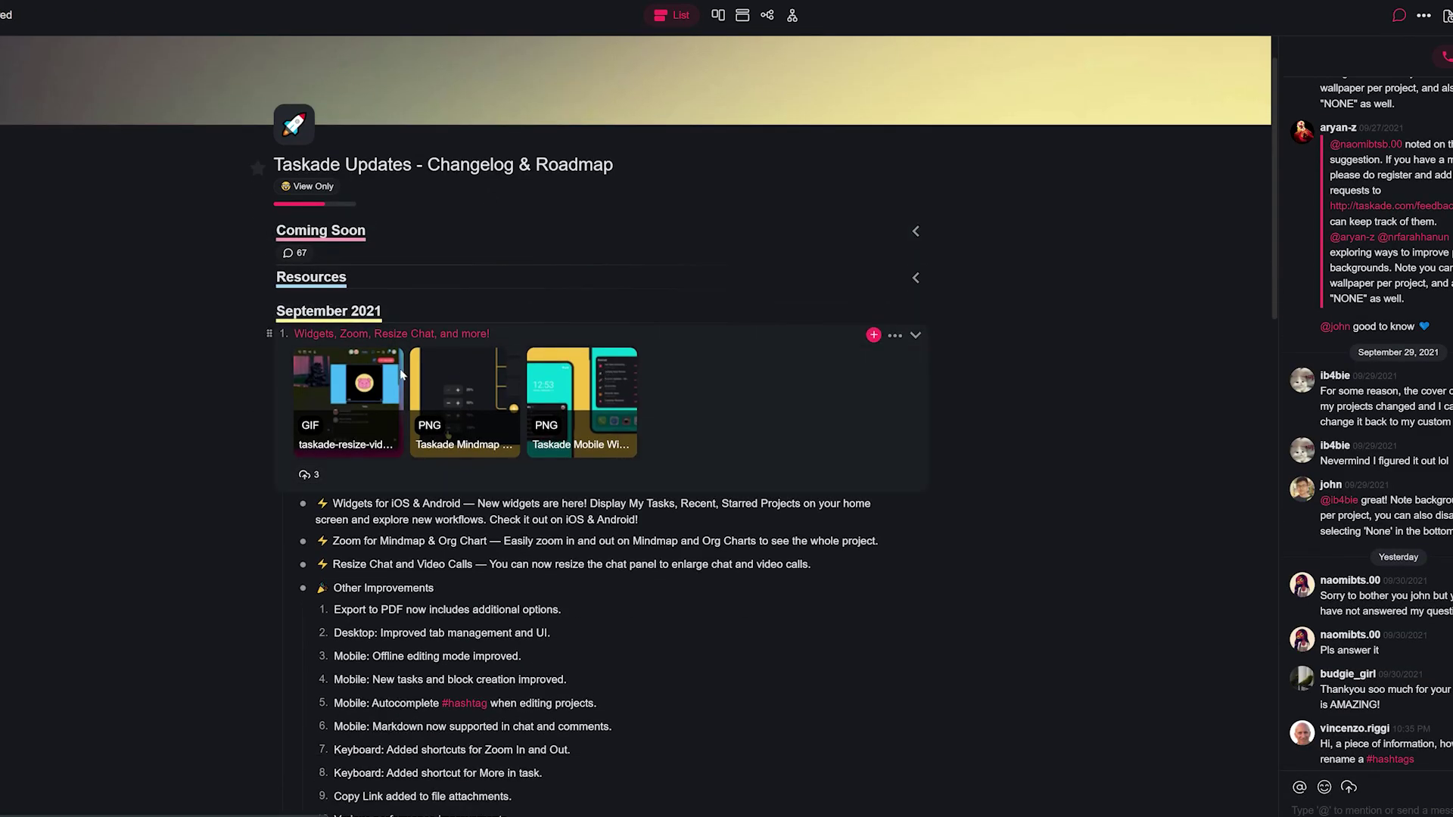
scroll(287, 372, down, 1)
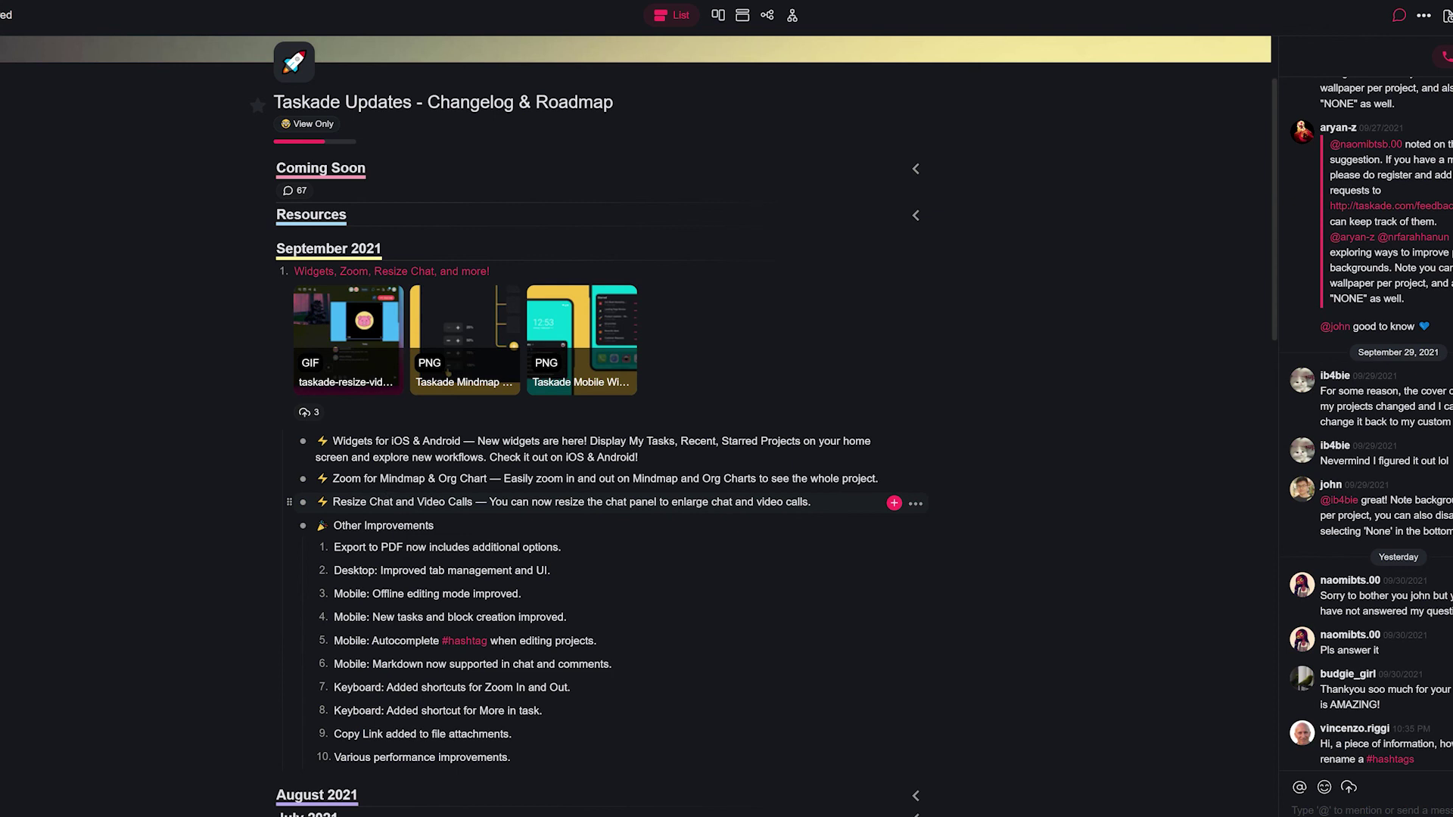
click(372, 346)
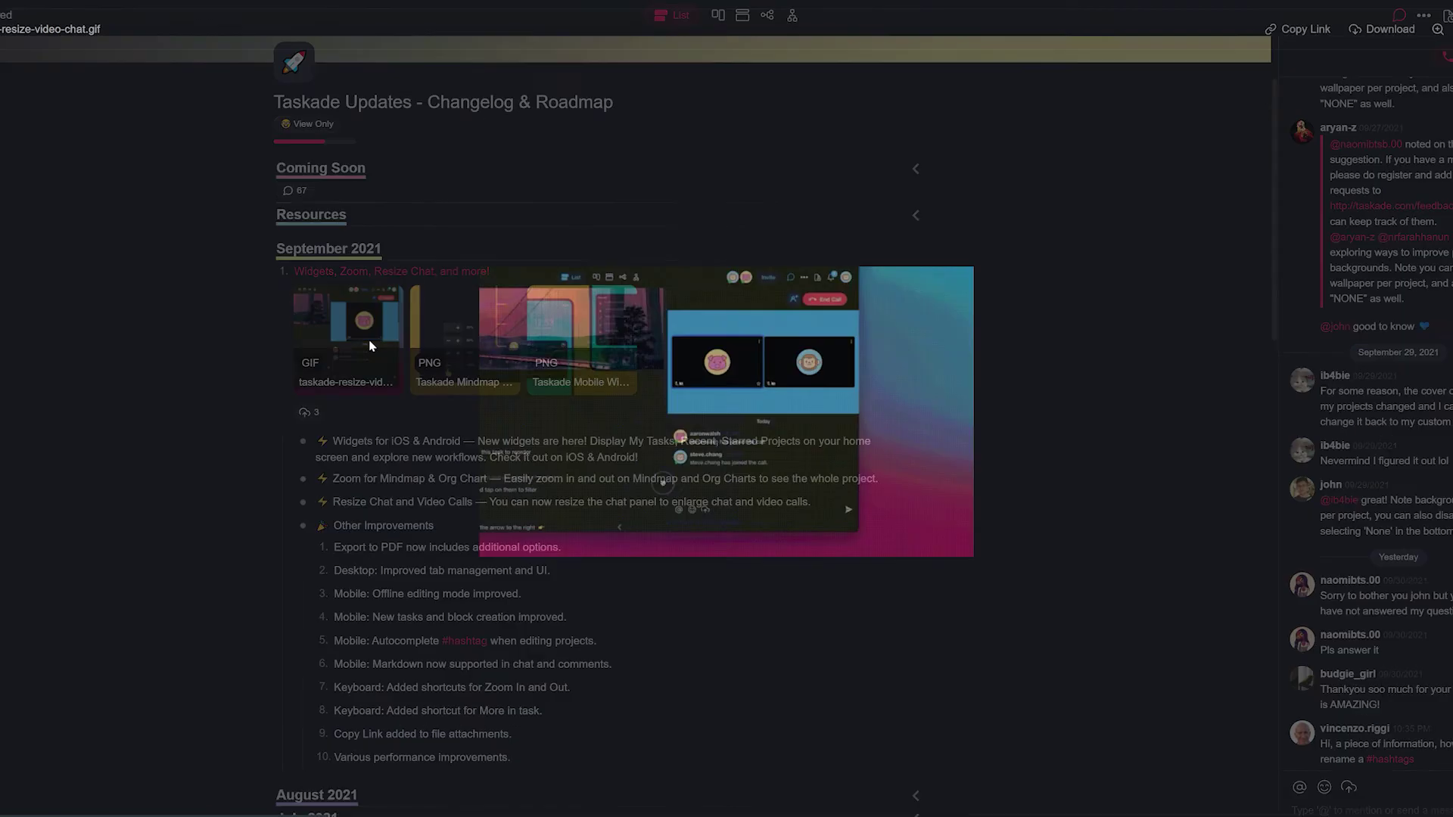